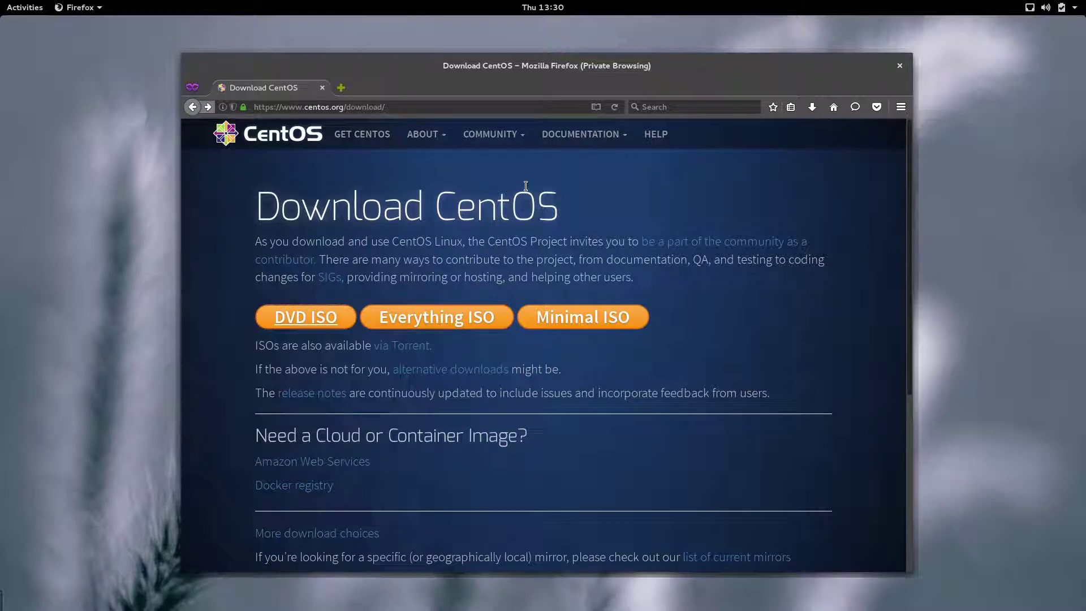
Step: Browse to the mirror.globo.com CentOS 7 x86_64 ISO listing and highlight the DVD lines
left_click(402, 352)
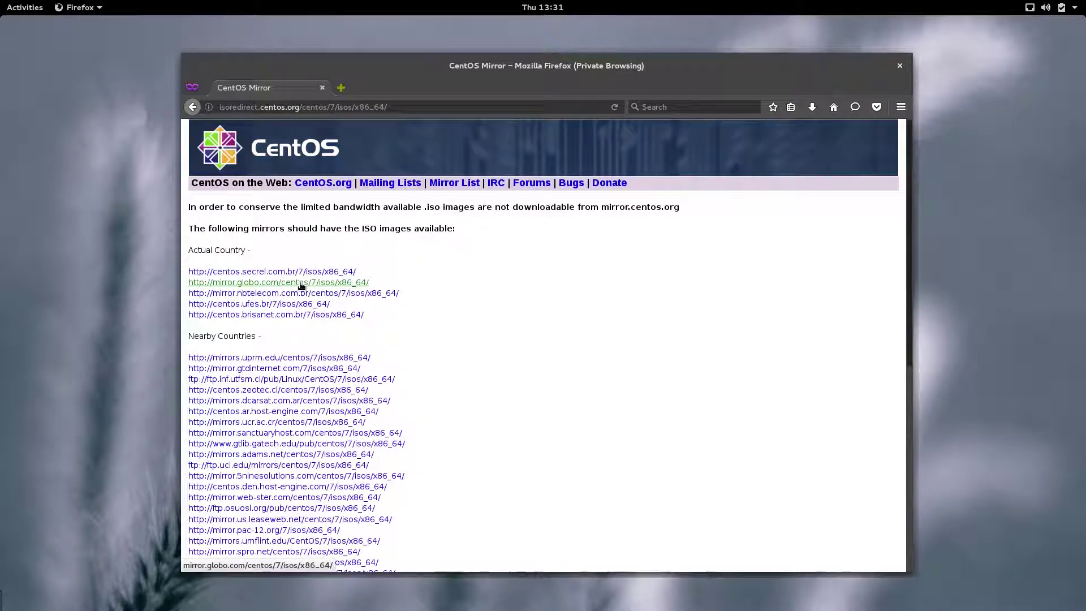
left_click(323, 283)
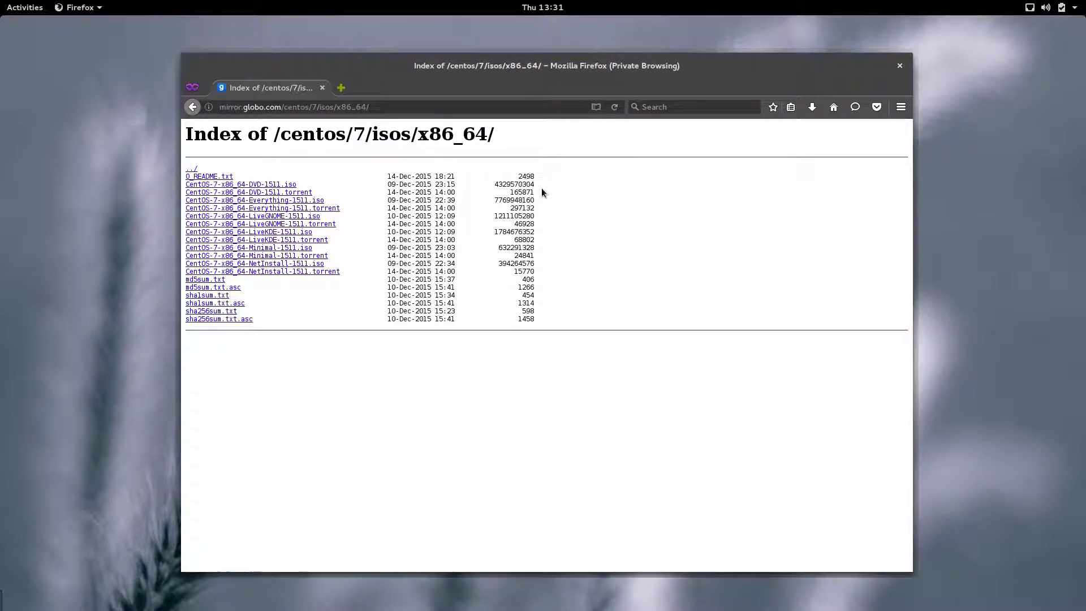
left_click_drag(185, 192, 548, 202)
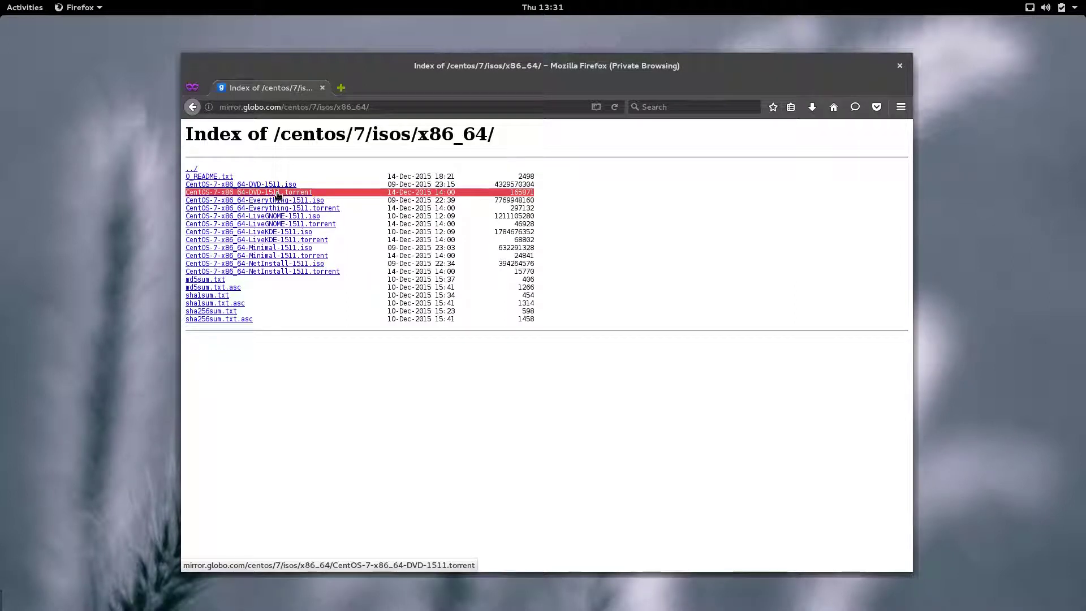
Step: Launch Oracle VM VirtualBox by searching 'oracl' in the activities search
key("ctrl+plus")
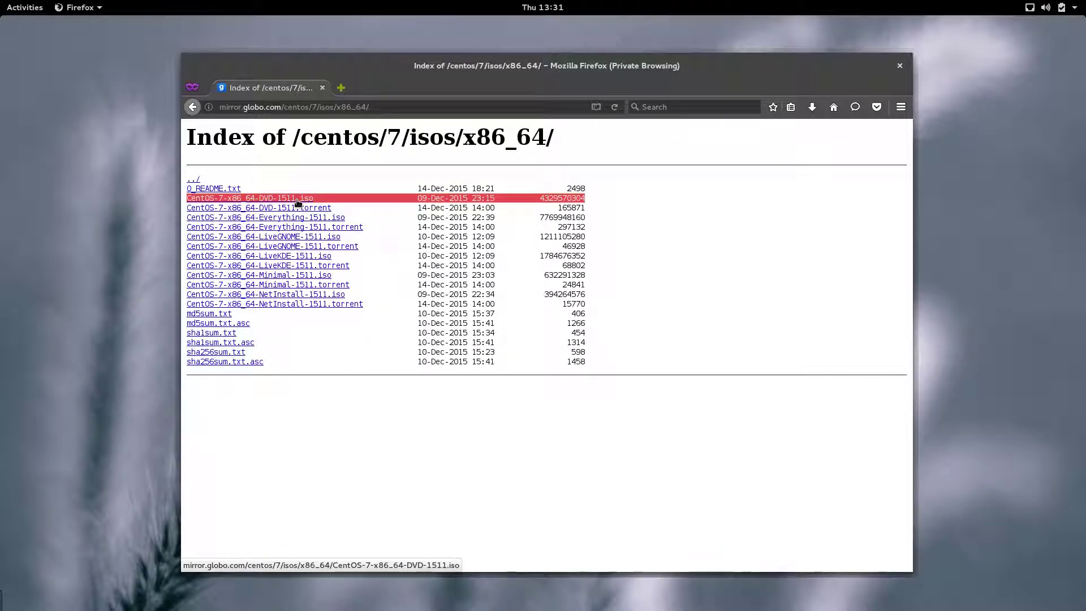
key("ctrl+minus")
key("super")
type("oracl")
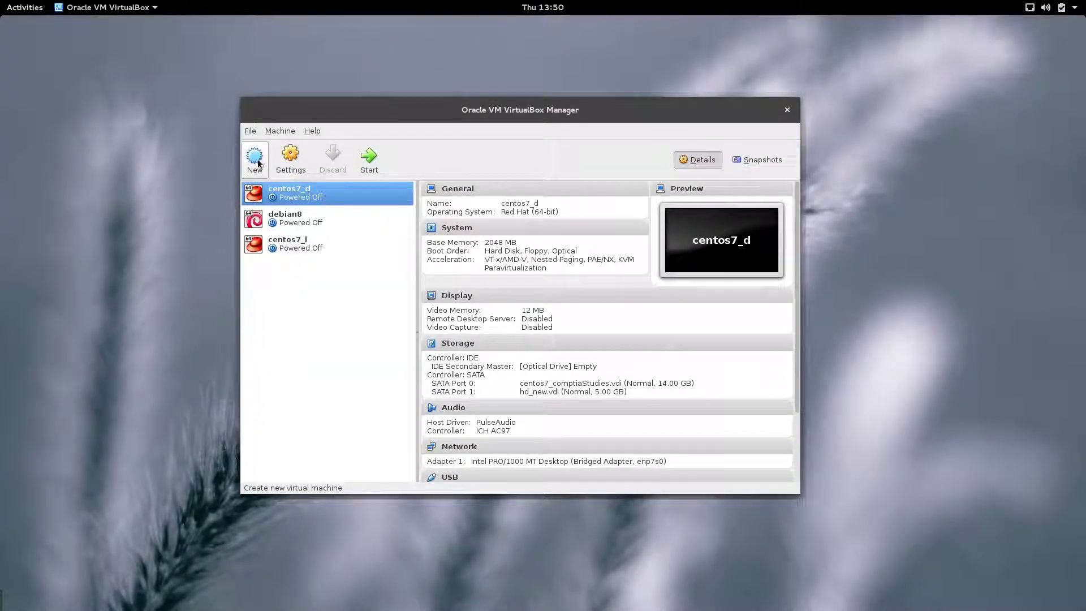
Step: Name the new machine centos7_manual with version Red Hat (64-bit)
left_click(253, 167)
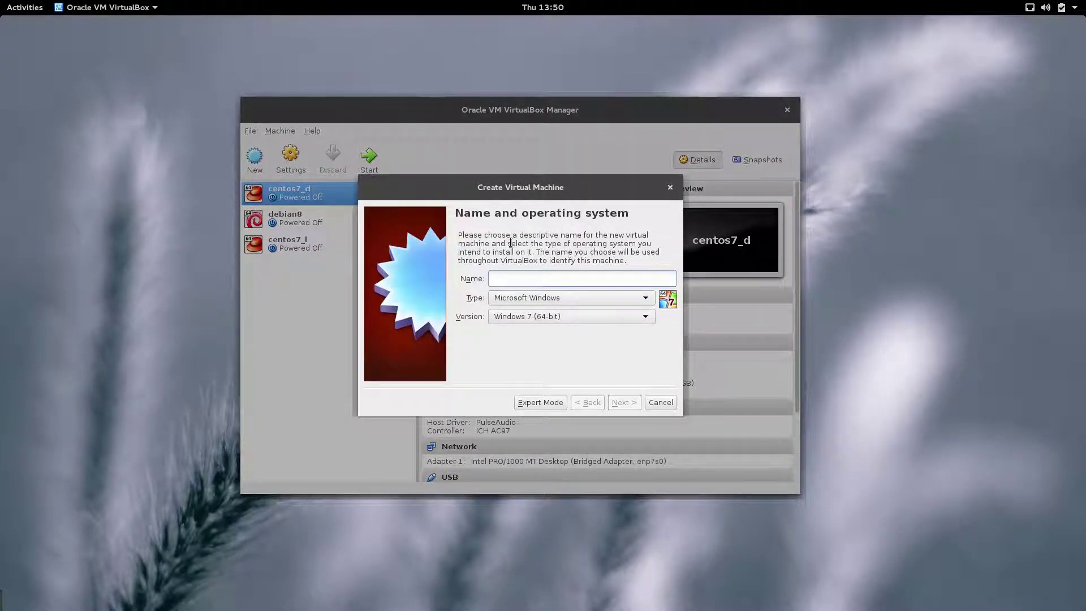
type("cento")
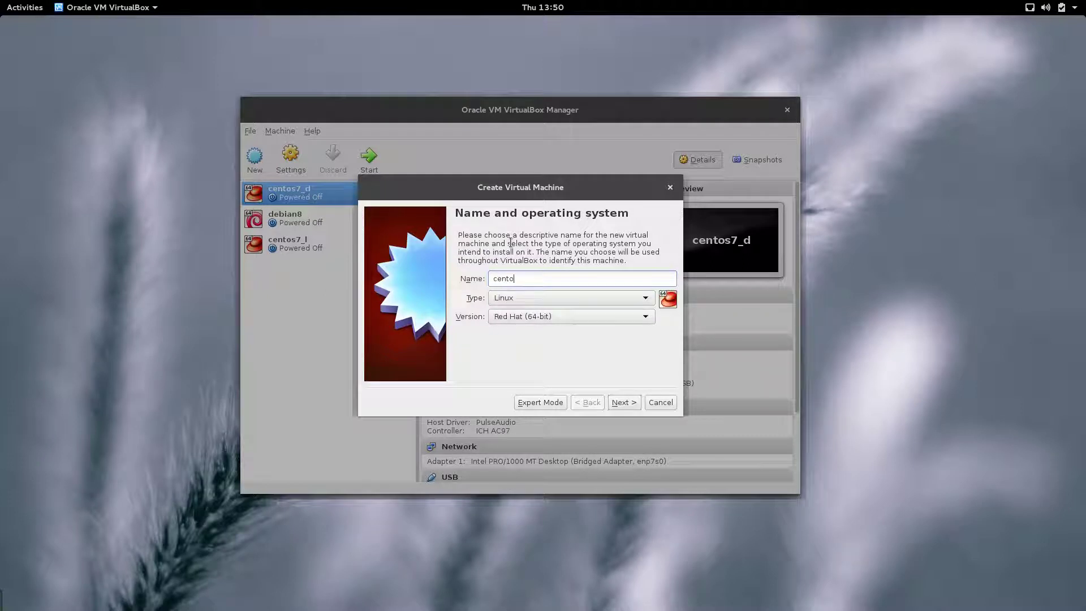
type("s7_manual")
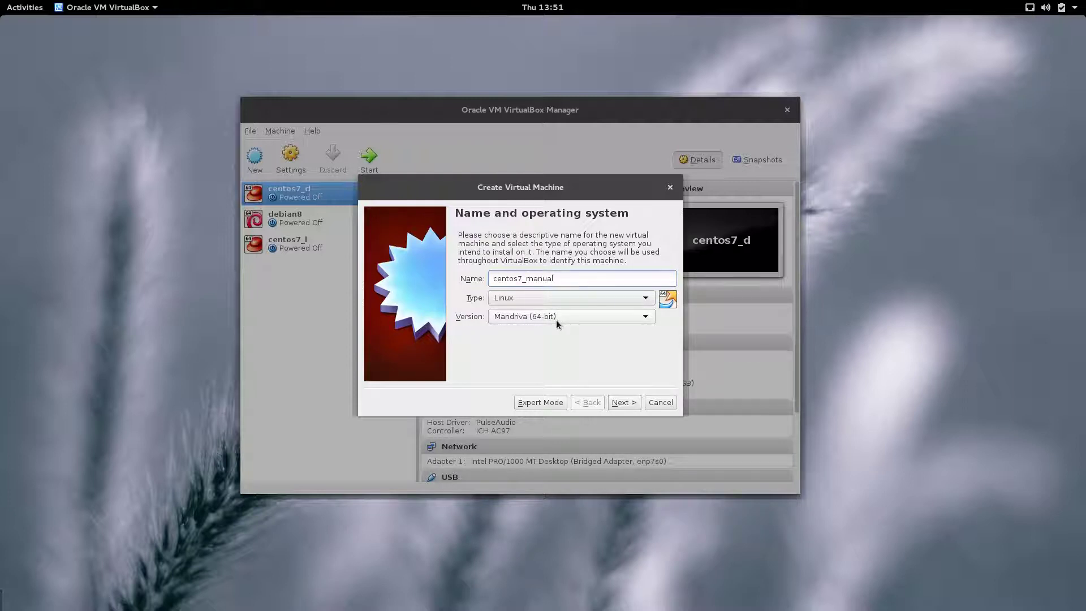
left_click(556, 320)
left_click(531, 405)
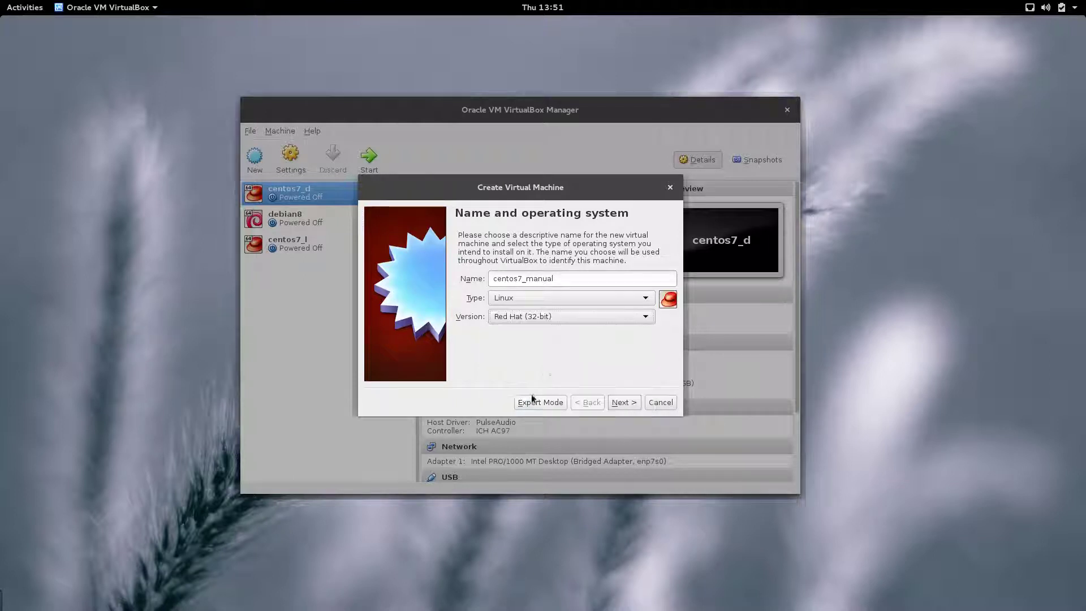
left_click(566, 320)
scroll(536, 396, "down", 1)
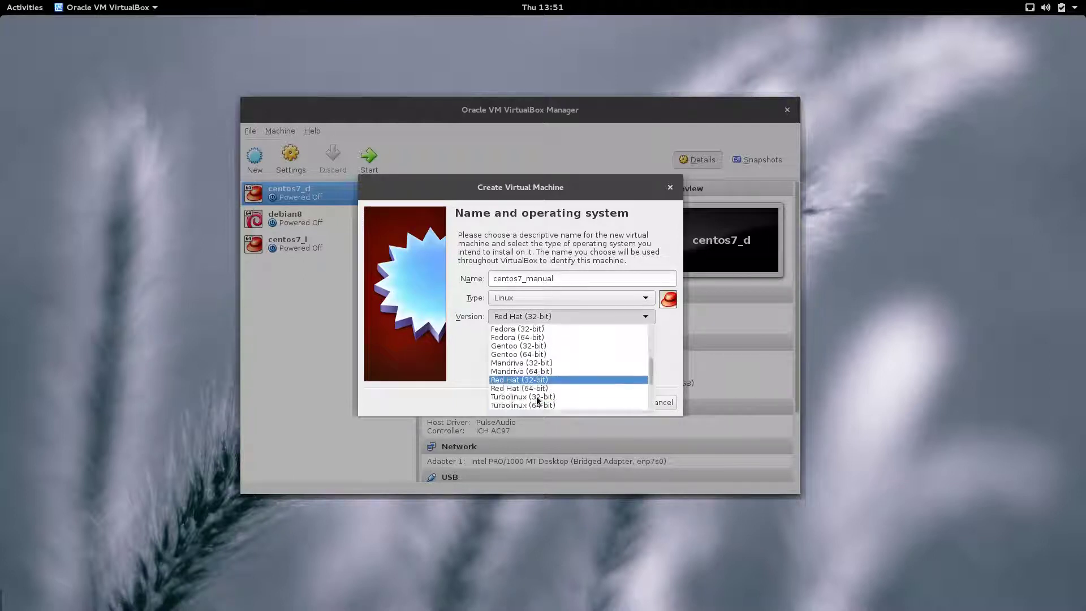
left_click(540, 388)
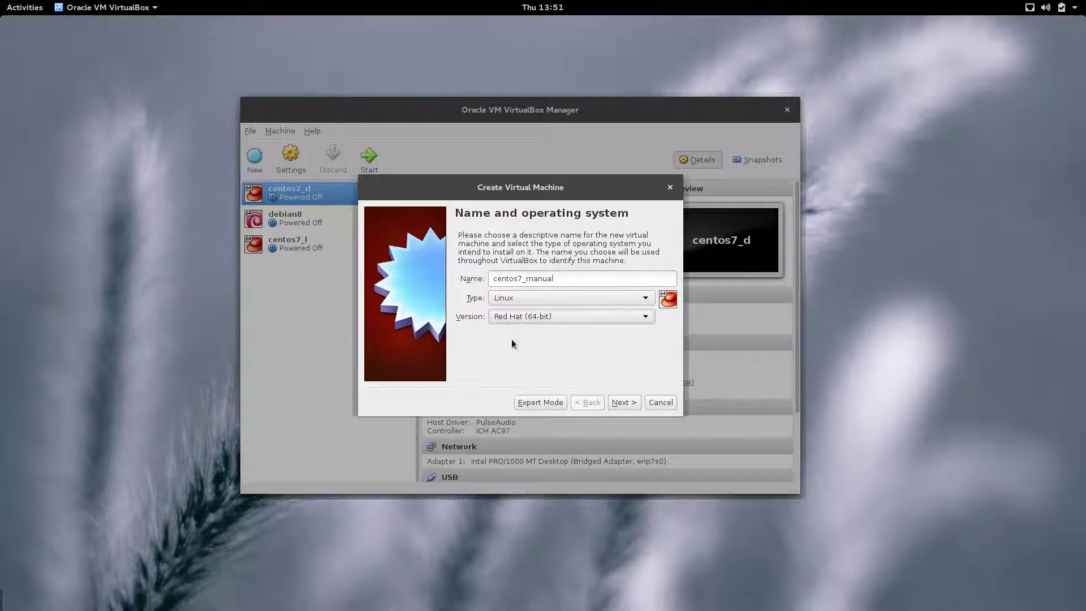
Step: Give the machine 2048 MB of memory and continue to the hard disk step
left_click(625, 400)
double_click(603, 276)
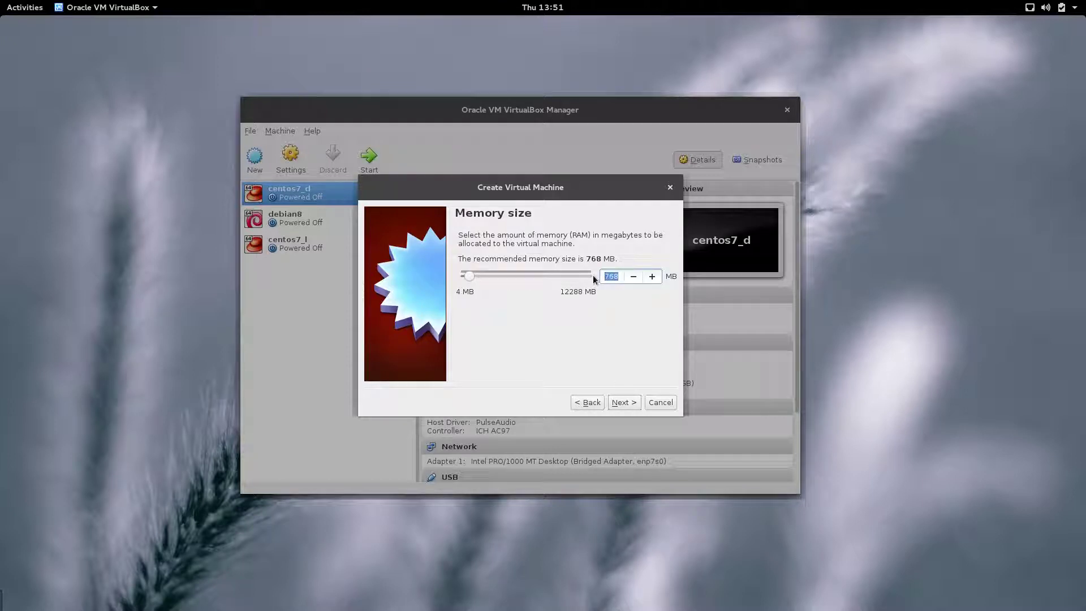
type("2048")
left_click(623, 402)
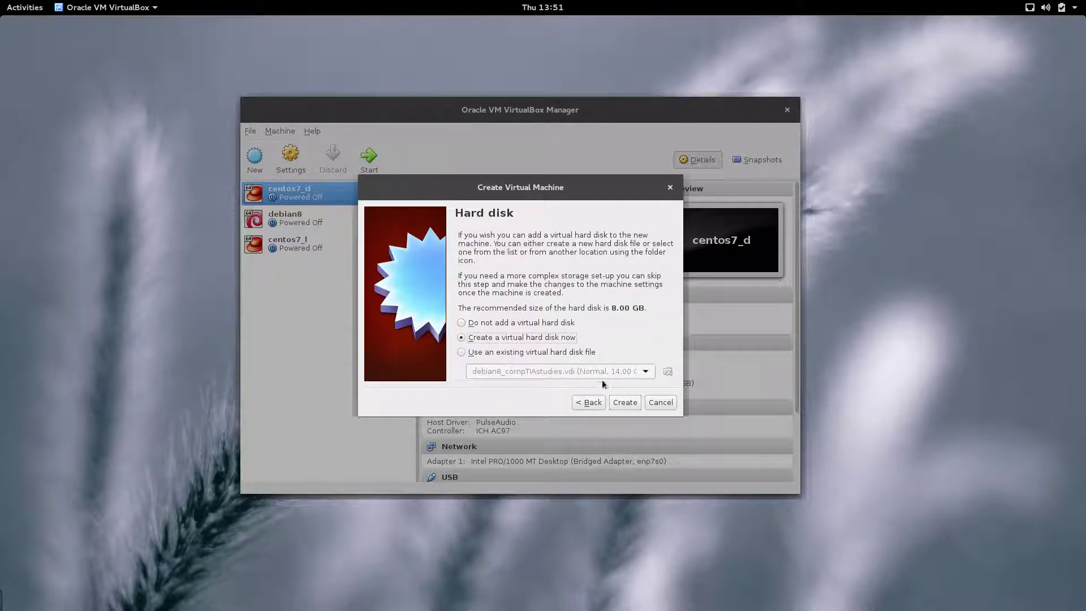
Step: Create a dynamically allocated VDI disk file stored in the video_yt folder
left_click(627, 403)
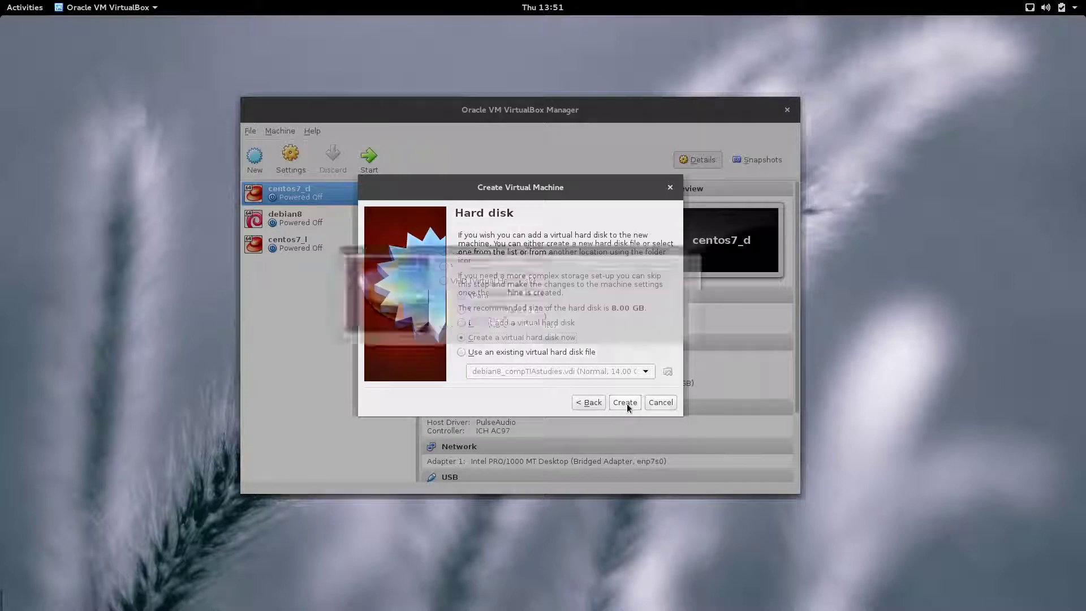
left_click(640, 418)
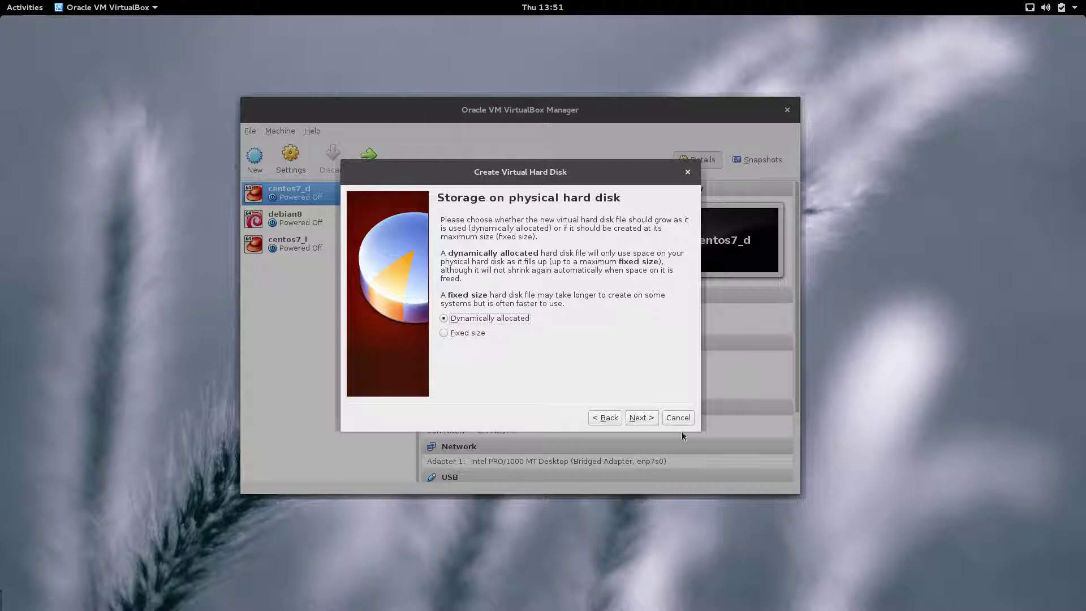
left_click(642, 418)
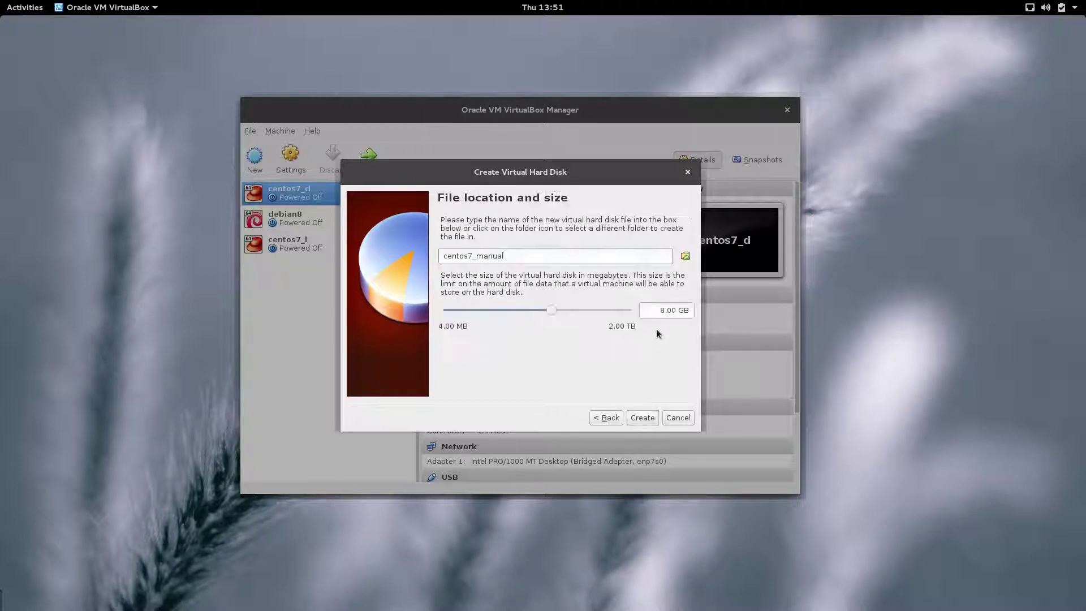
left_click(685, 256)
left_click(375, 223)
double_click(421, 224)
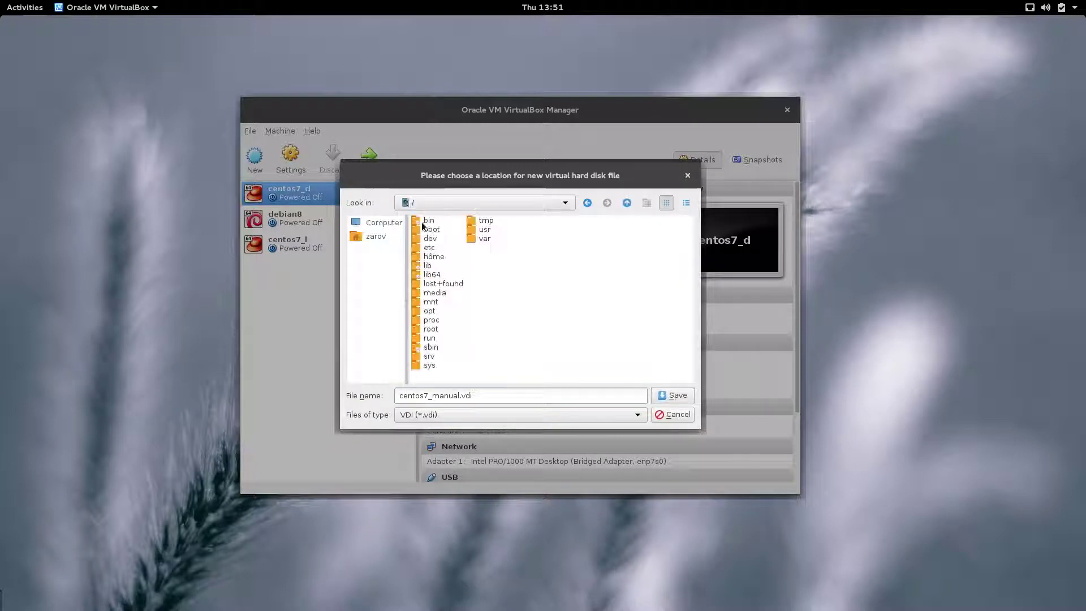
double_click(430, 338)
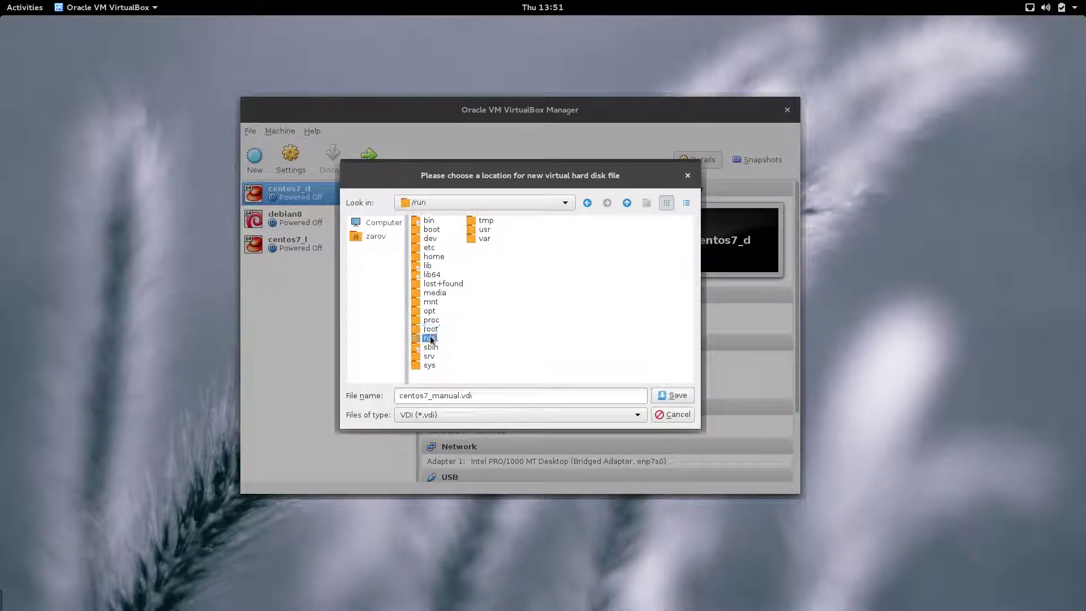
double_click(485, 314)
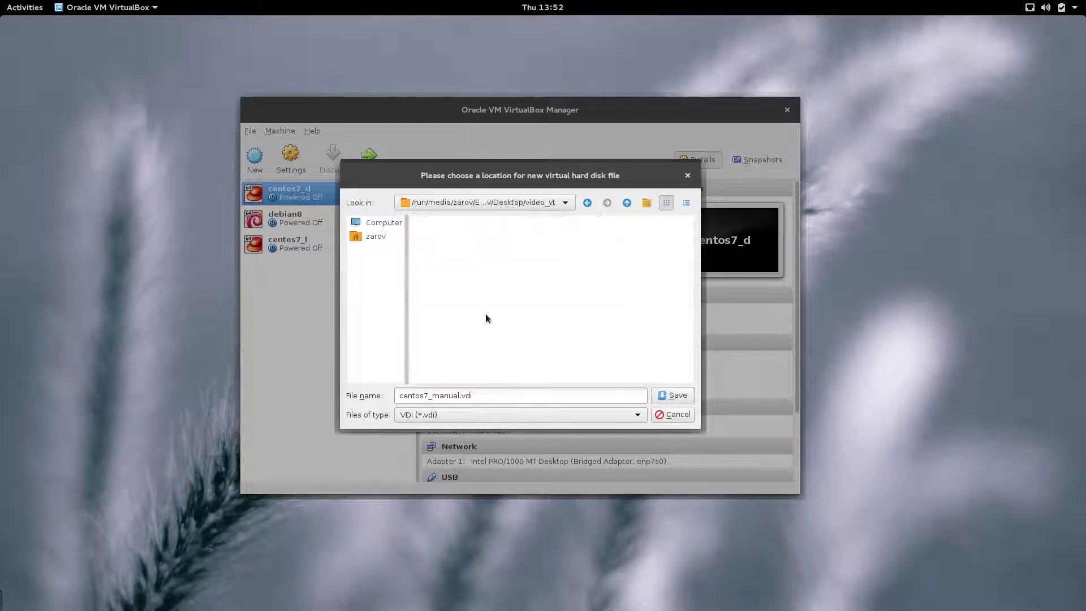
left_click(677, 395)
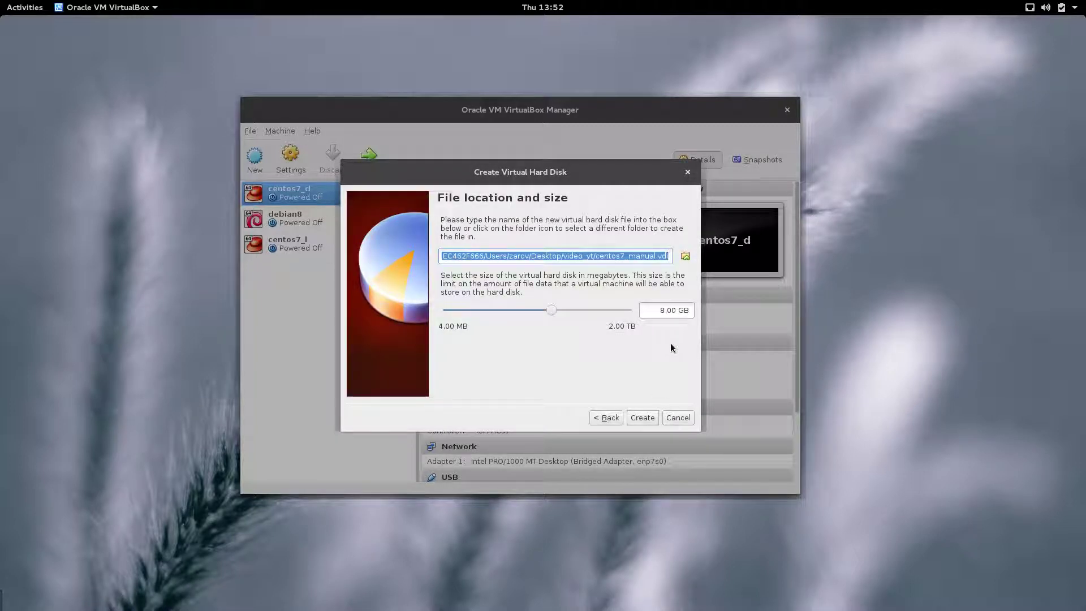
Step: Set the disk size to 12 GB and create the machine
left_click(663, 310)
key("Delete")
type("12")
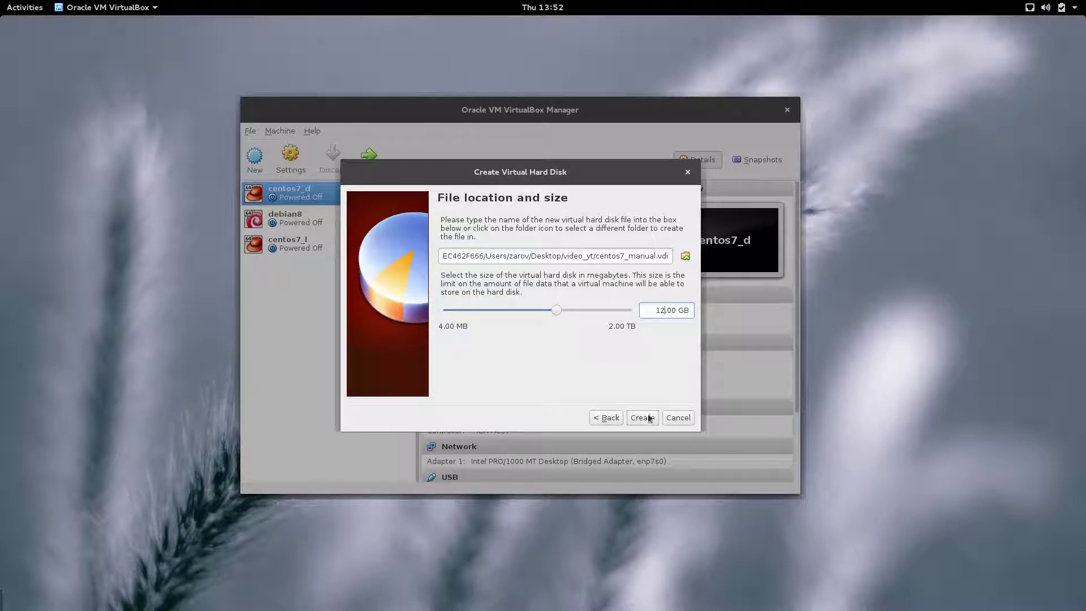
left_click(642, 417)
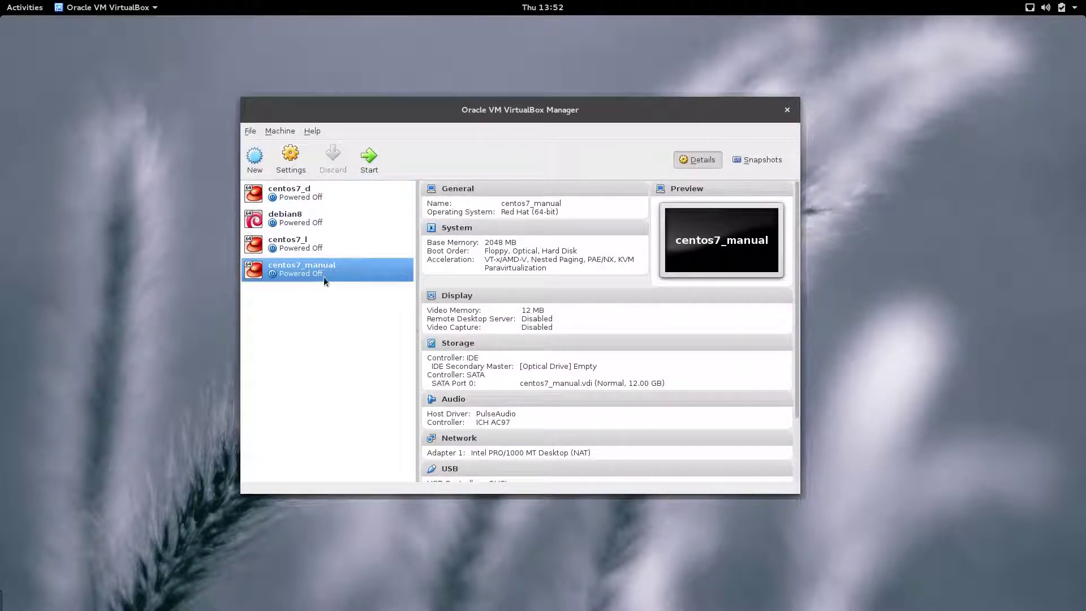
Step: Mount CentOS-7.0-1406-x86_64-DVD.iso in centos7_manual's empty optical drive
left_click(290, 161)
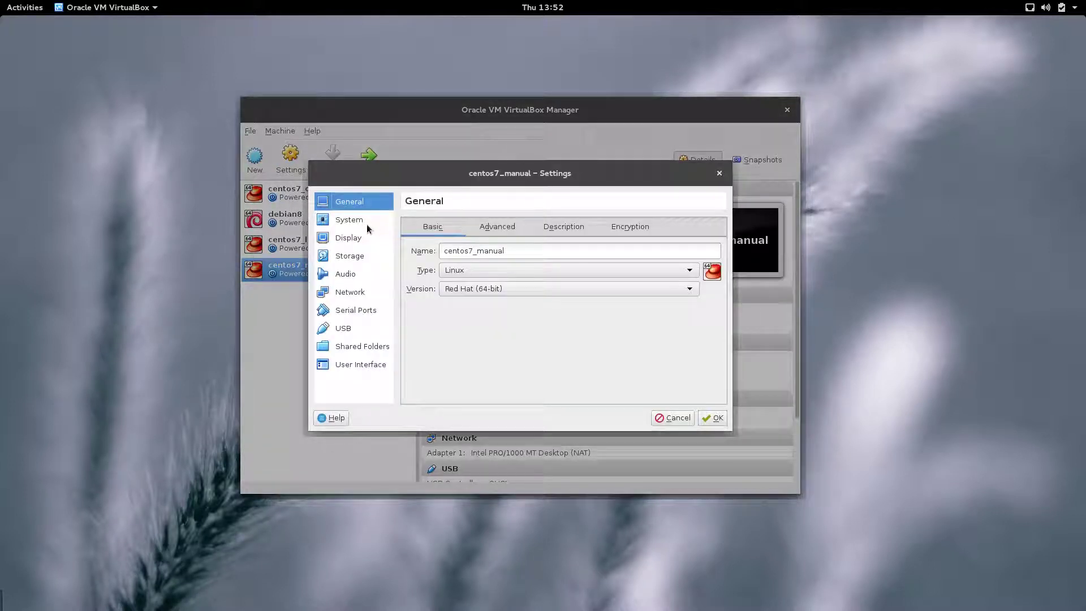
left_click(365, 223)
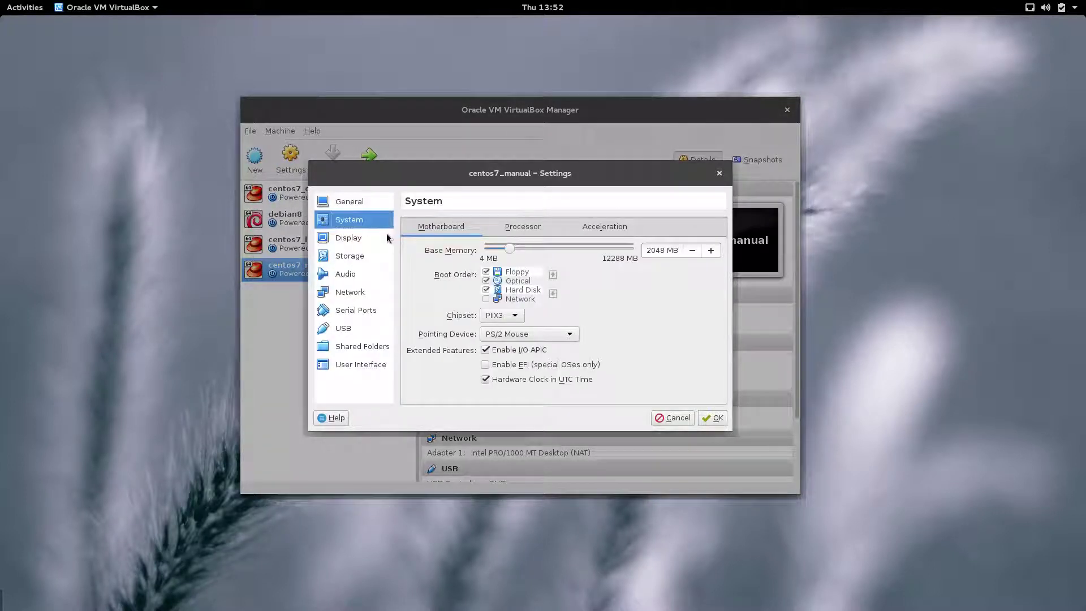
left_click(355, 260)
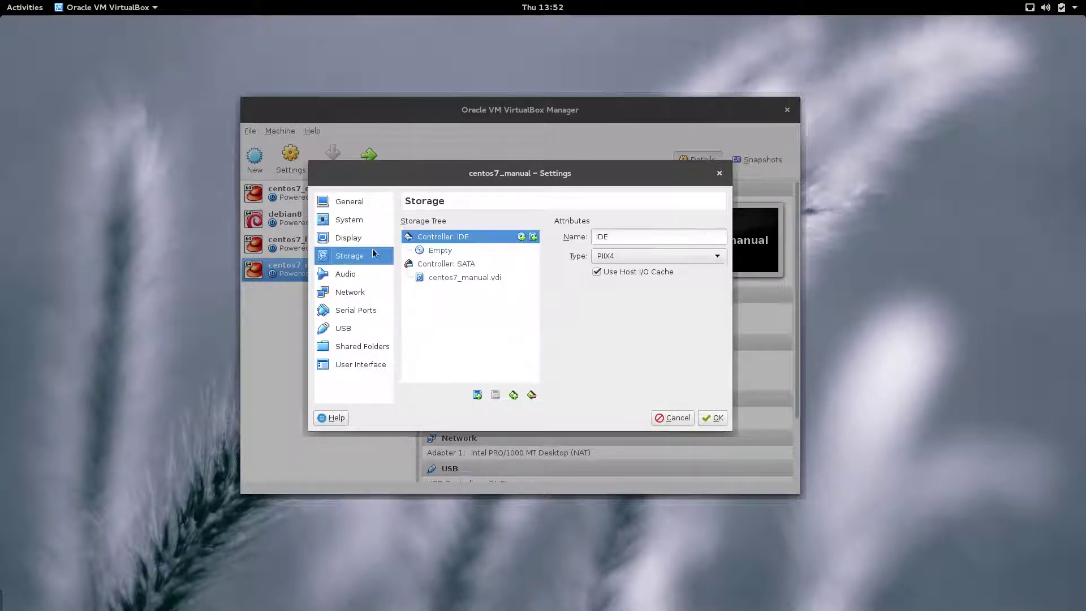
left_click(440, 250)
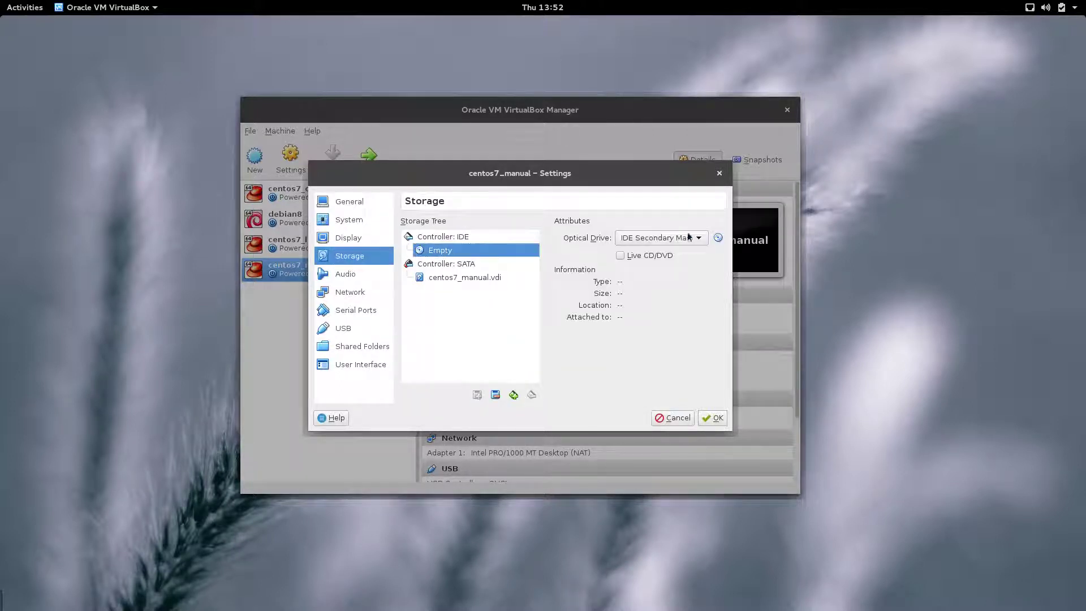
left_click(720, 241)
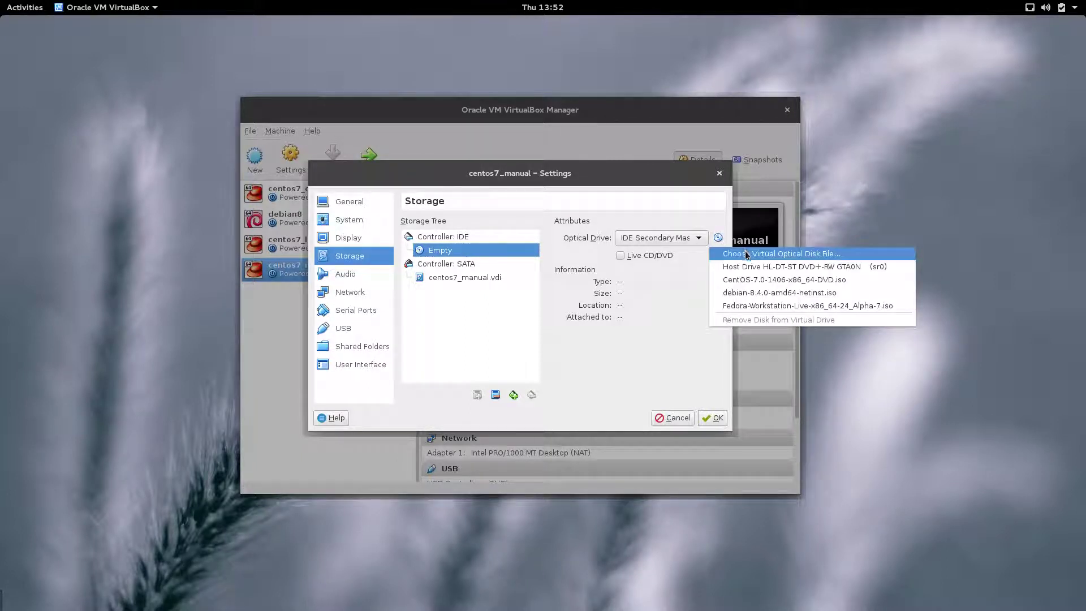
left_click(843, 253)
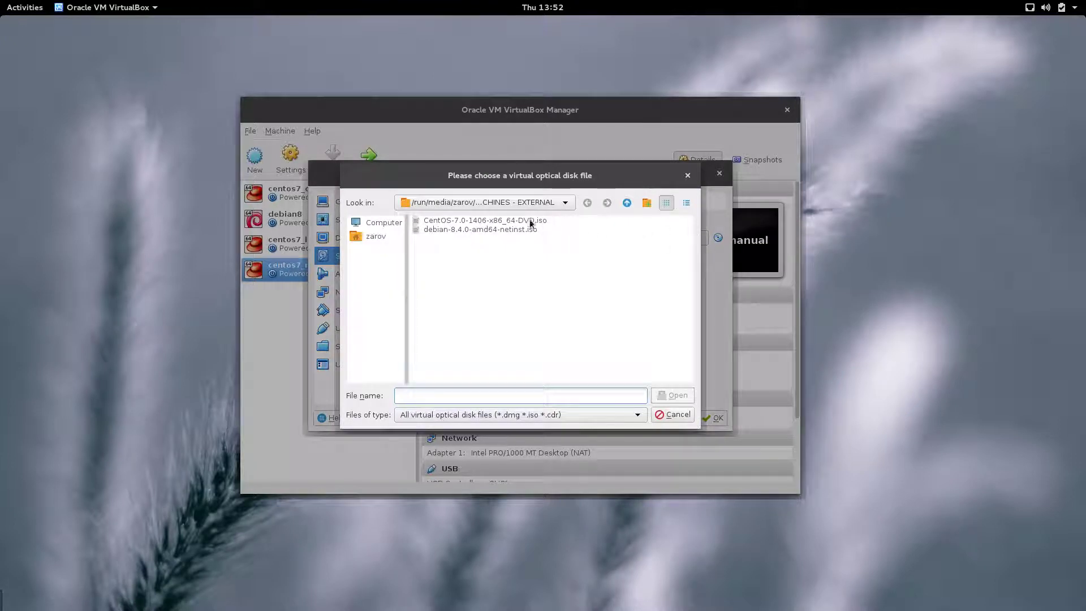
left_click(494, 222)
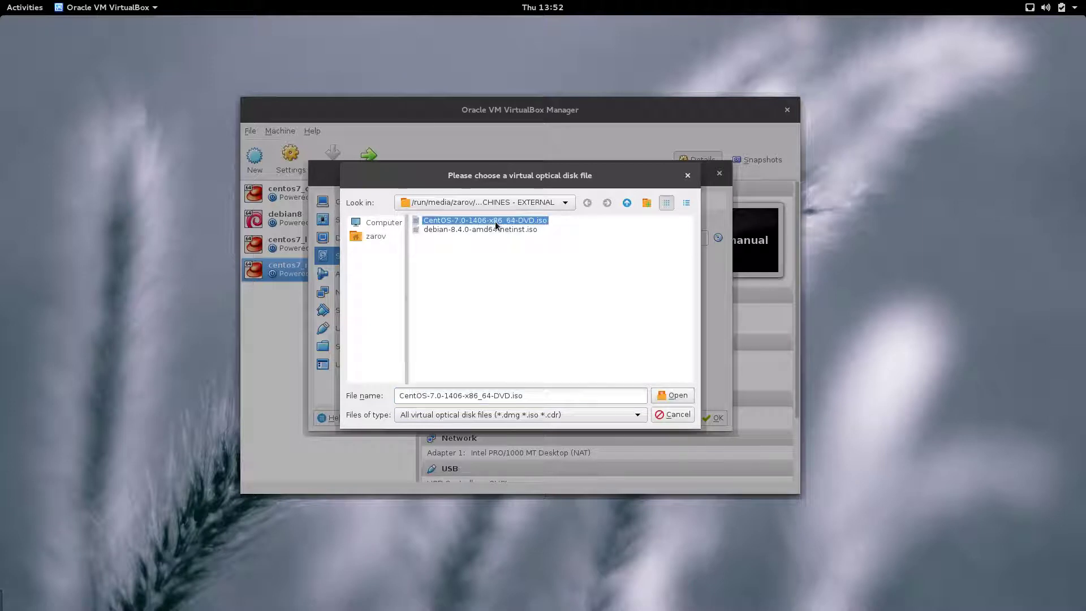
left_click(674, 395)
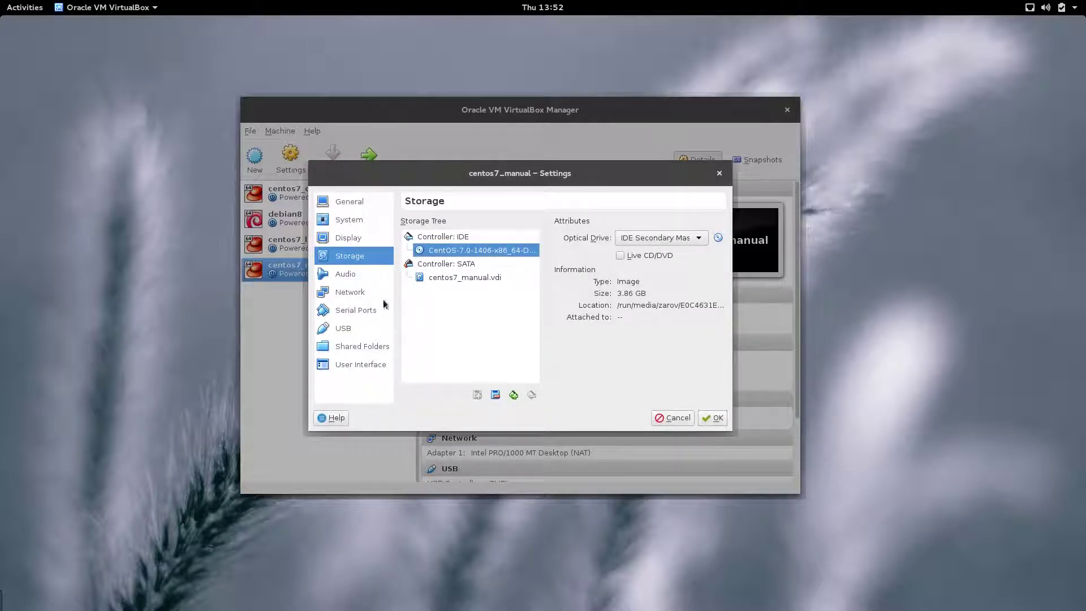
Step: Set Adapter 1 to Bridged Adapter on enp7s0 and save the settings
left_click(350, 292)
left_click(516, 265)
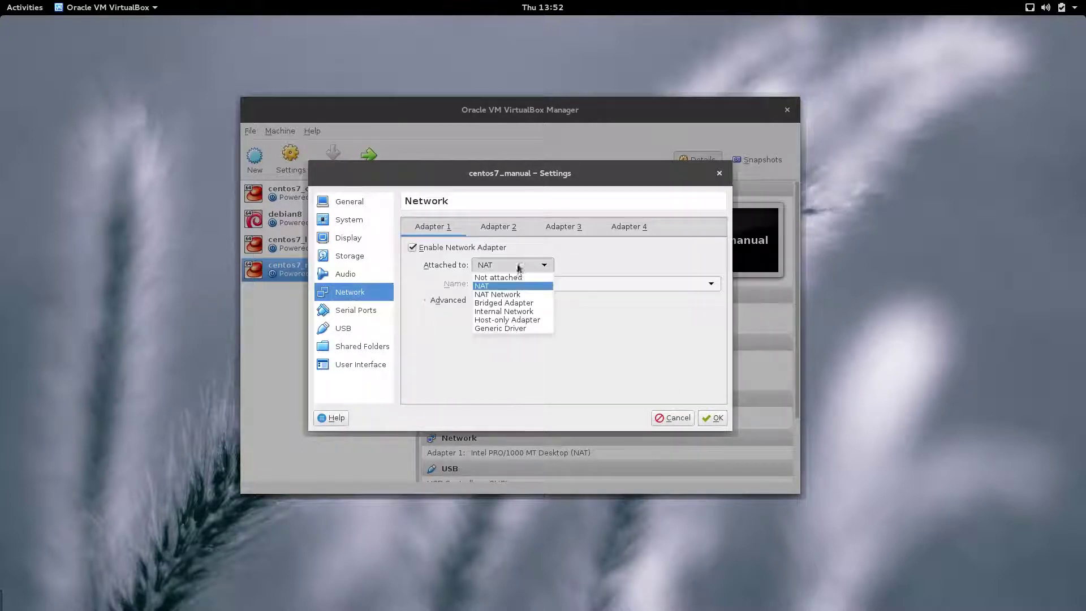
left_click(502, 303)
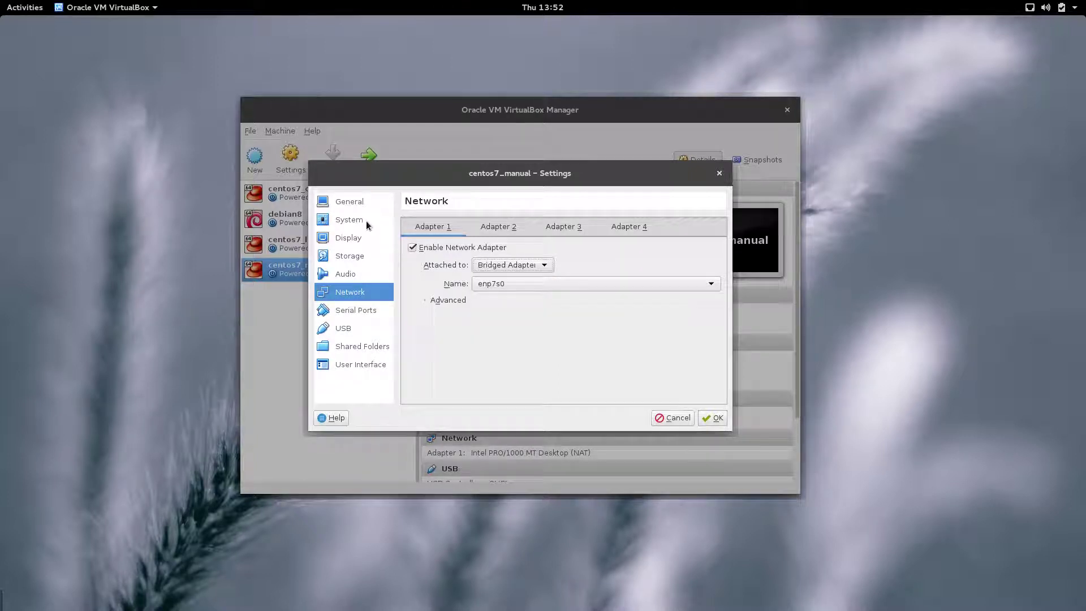
left_click(717, 418)
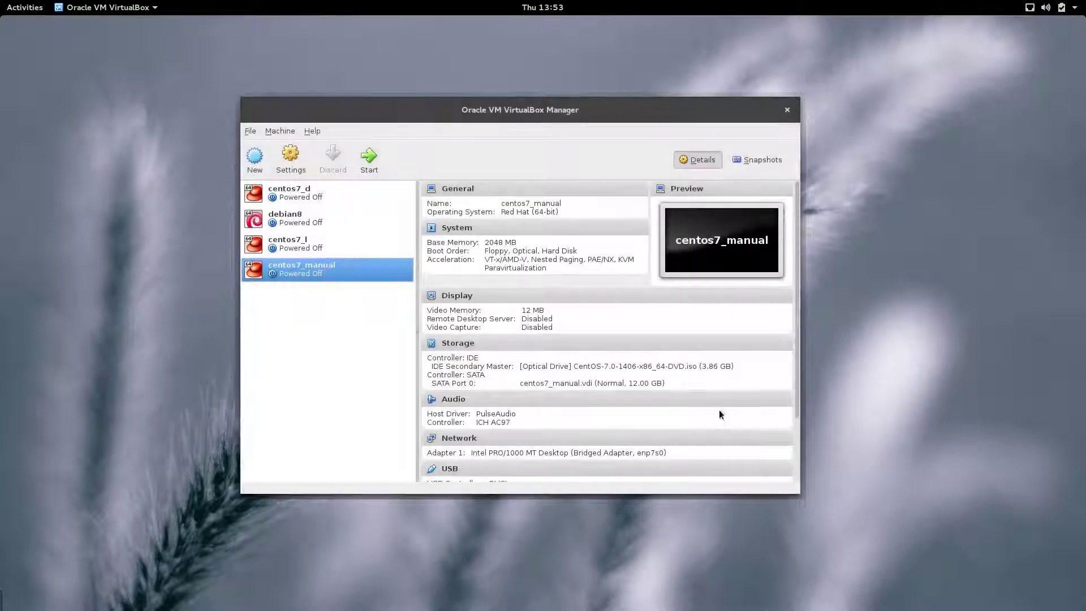
Step: Start centos7_manual and boot the Install CentOS 7 option from the DVD menu
left_click(369, 161)
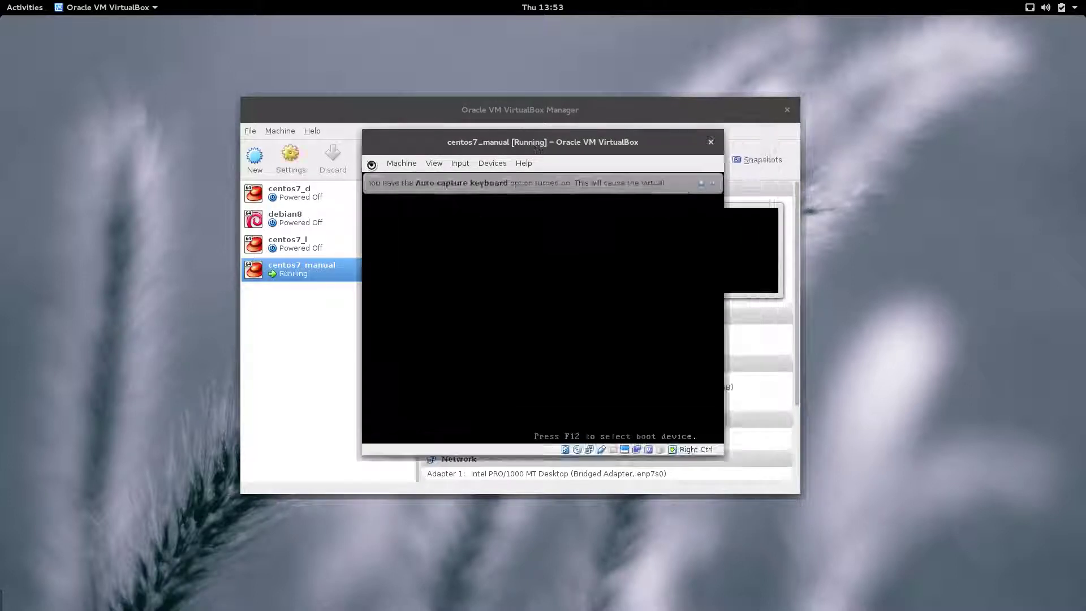
left_click(701, 184)
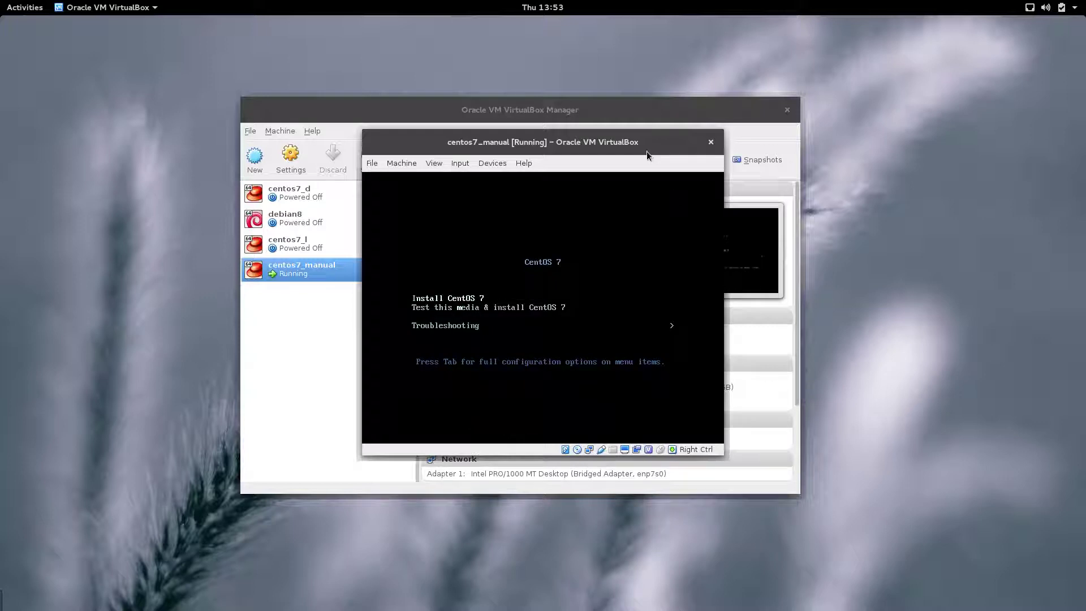
key("Return")
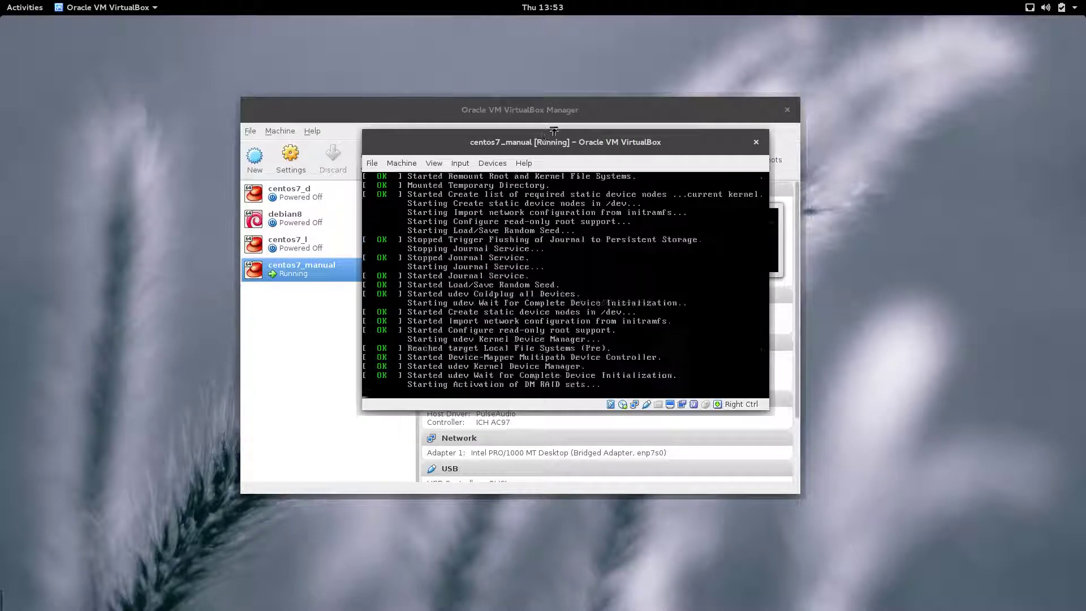
right_click(582, 136)
left_click(632, 130)
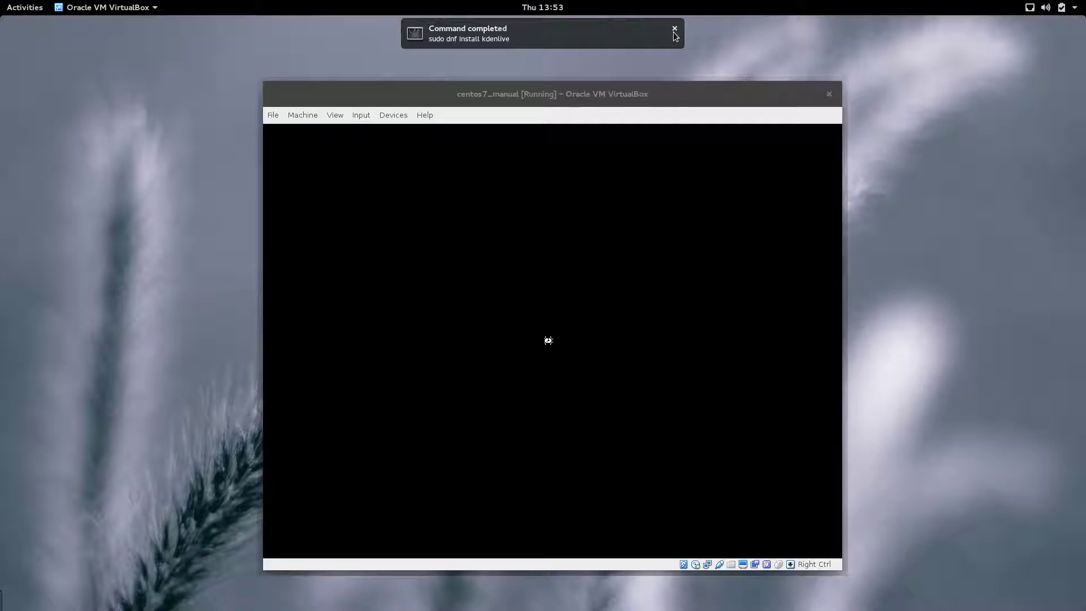
left_click(673, 28)
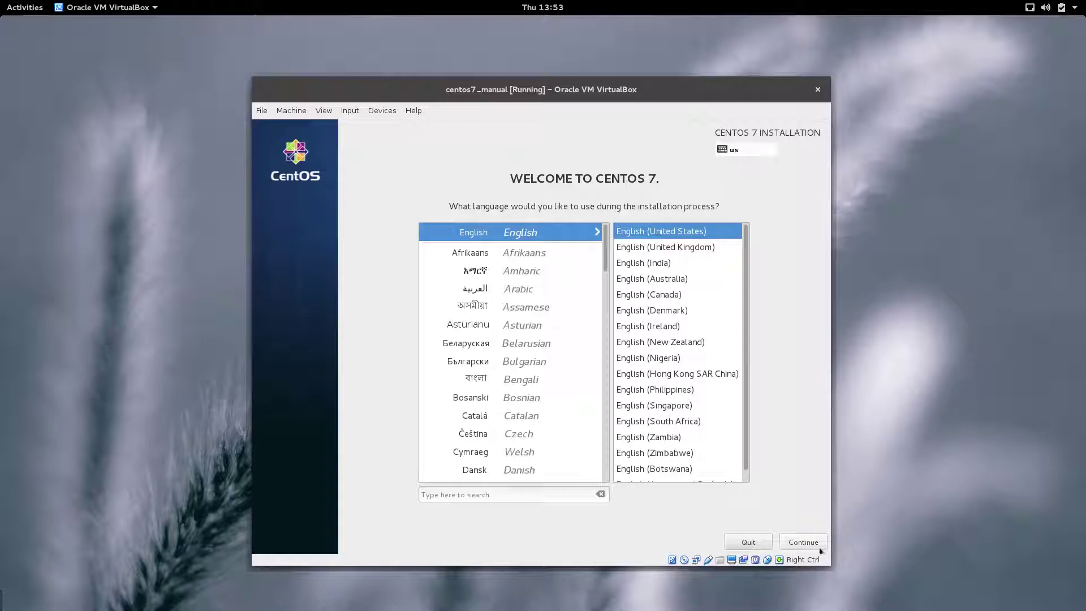
Step: Keep English (United States) as install language and set the timezone to Sao Paulo
left_click(812, 543)
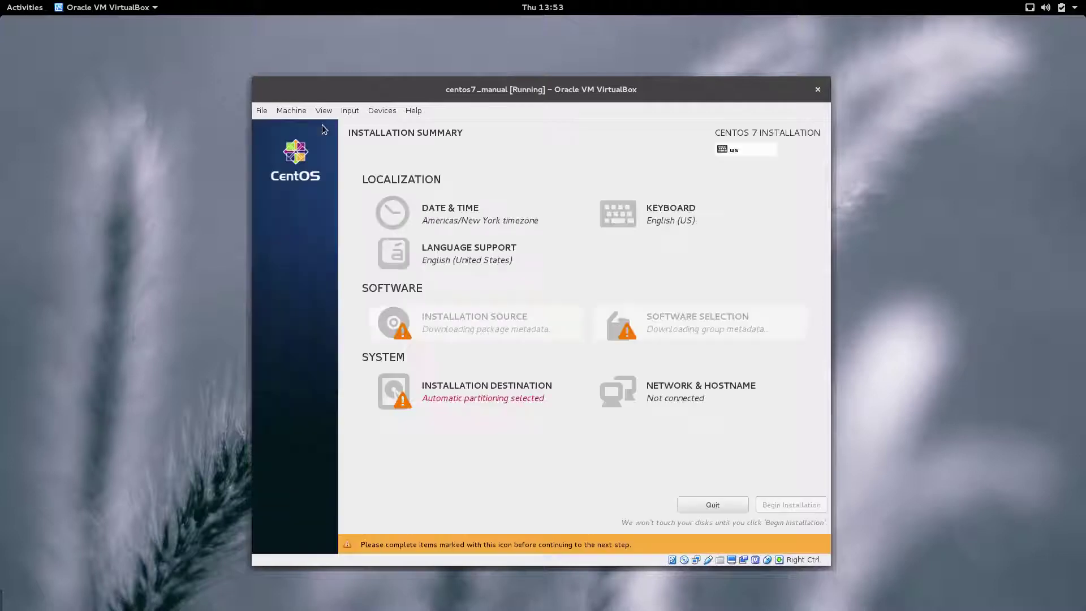
left_click(436, 213)
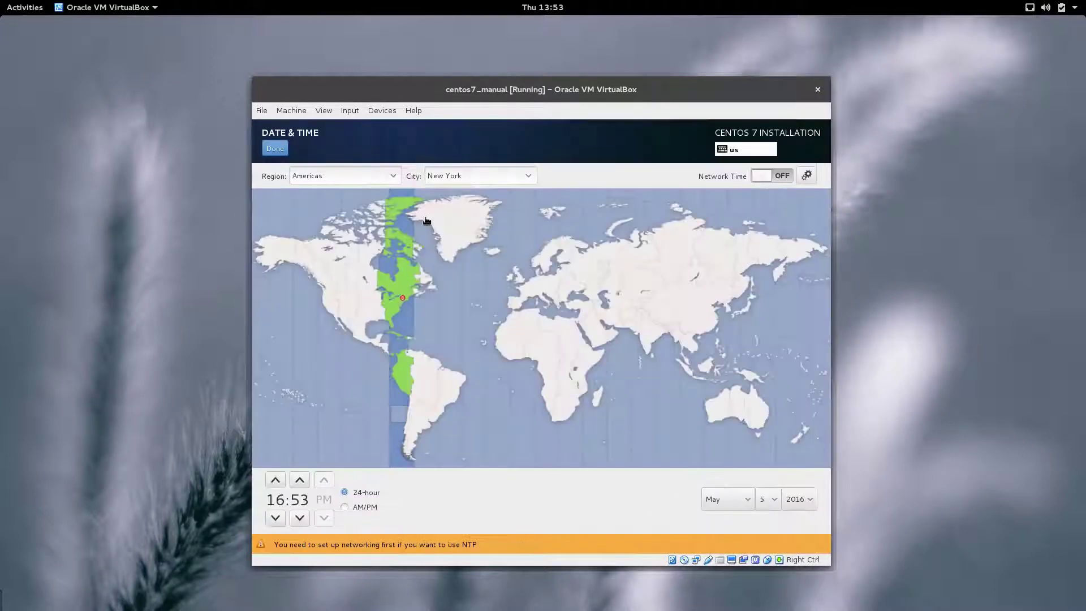
left_click(449, 396)
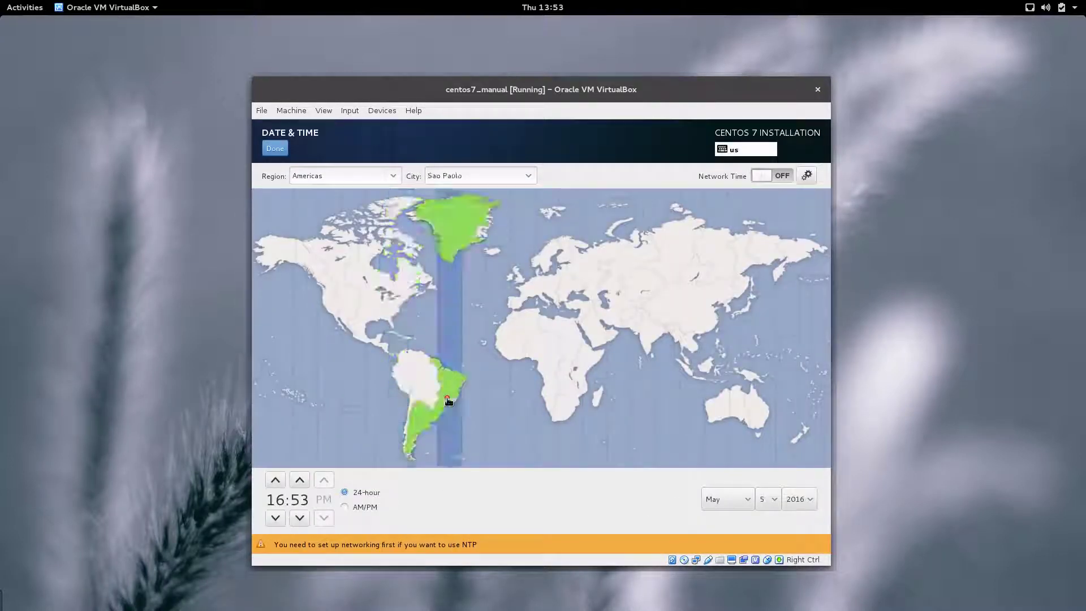
left_click(275, 148)
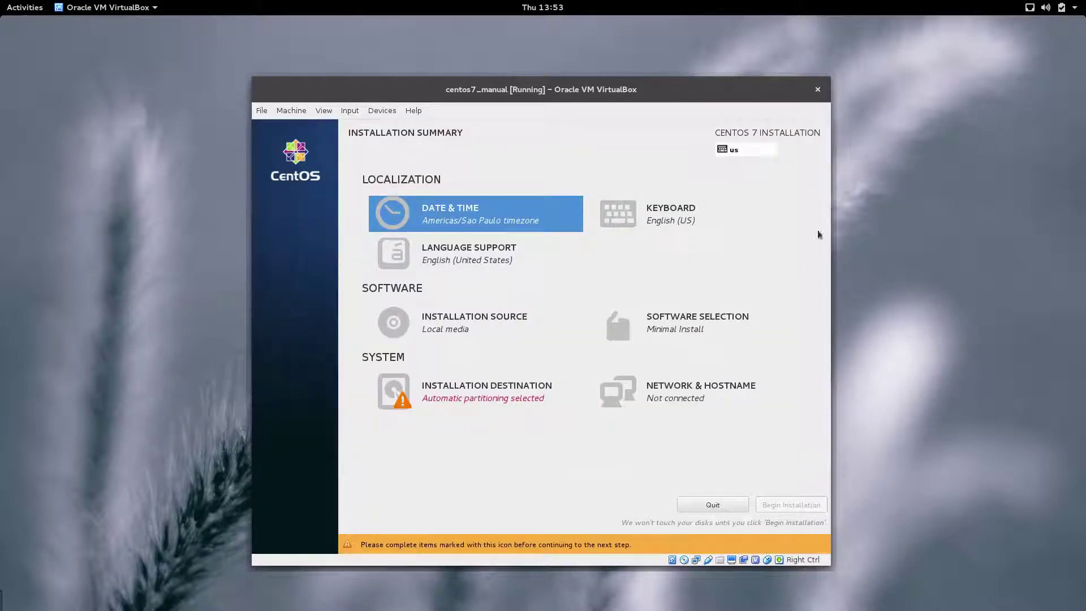
Step: Replace the English (US) keyboard layout with Portuguese (Brazil)
left_click(651, 222)
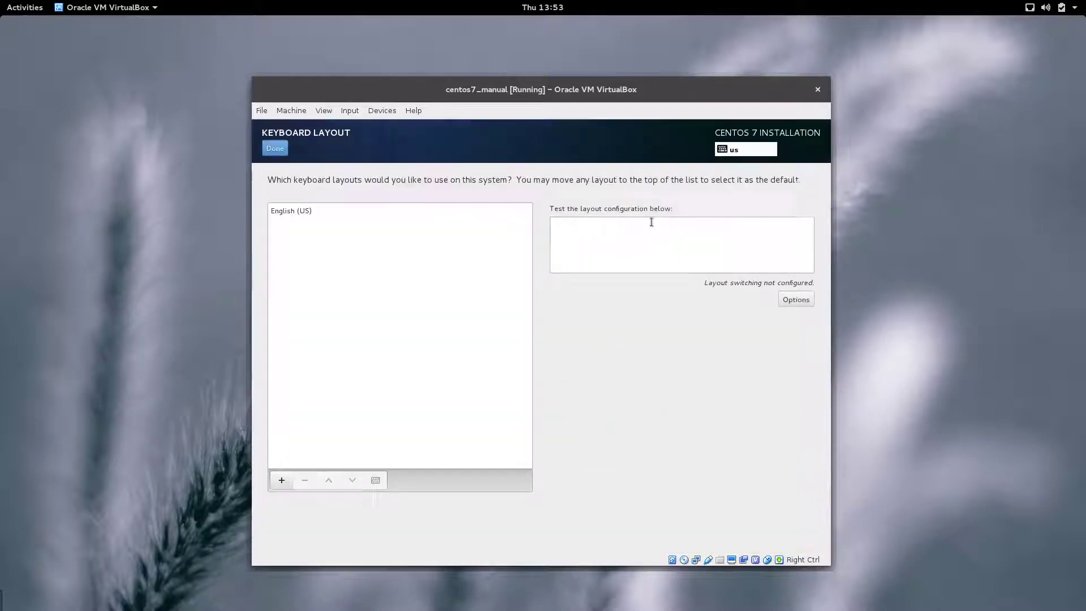
left_click(282, 480)
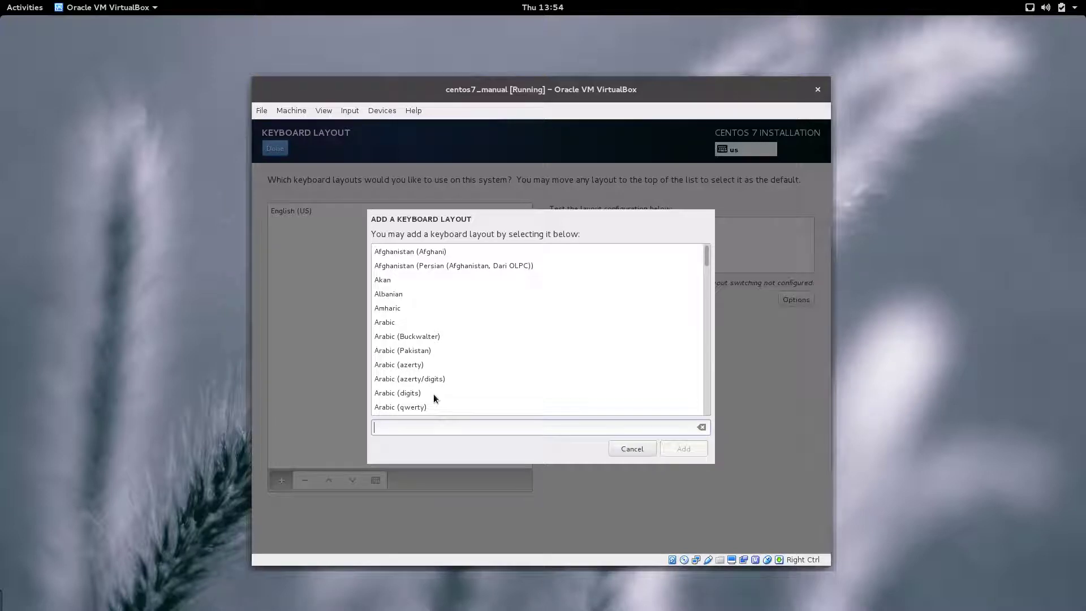
type("port")
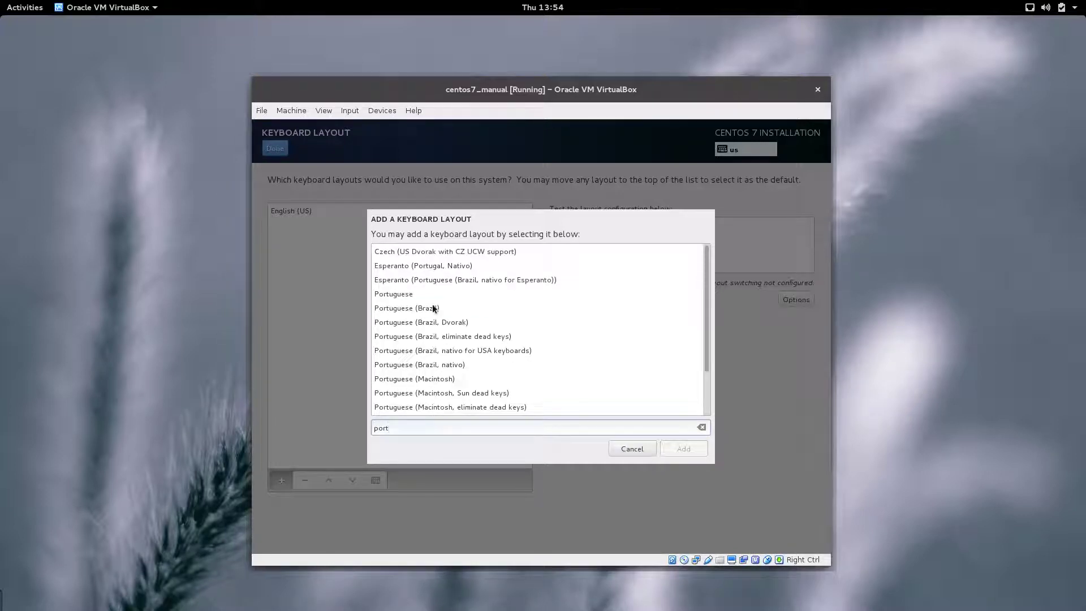
left_click(433, 309)
left_click(683, 448)
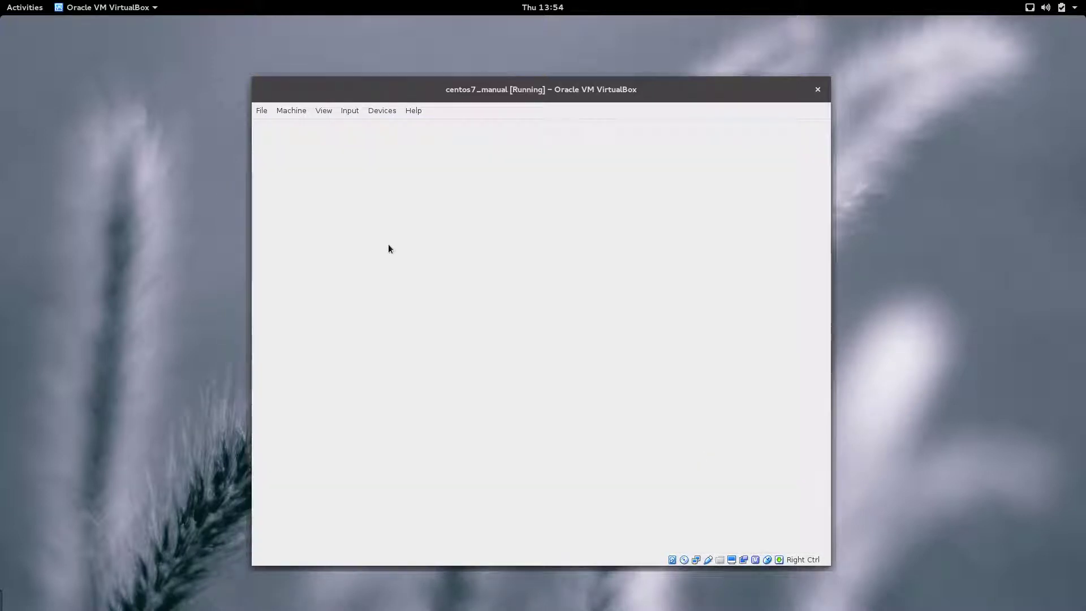
left_click(305, 213)
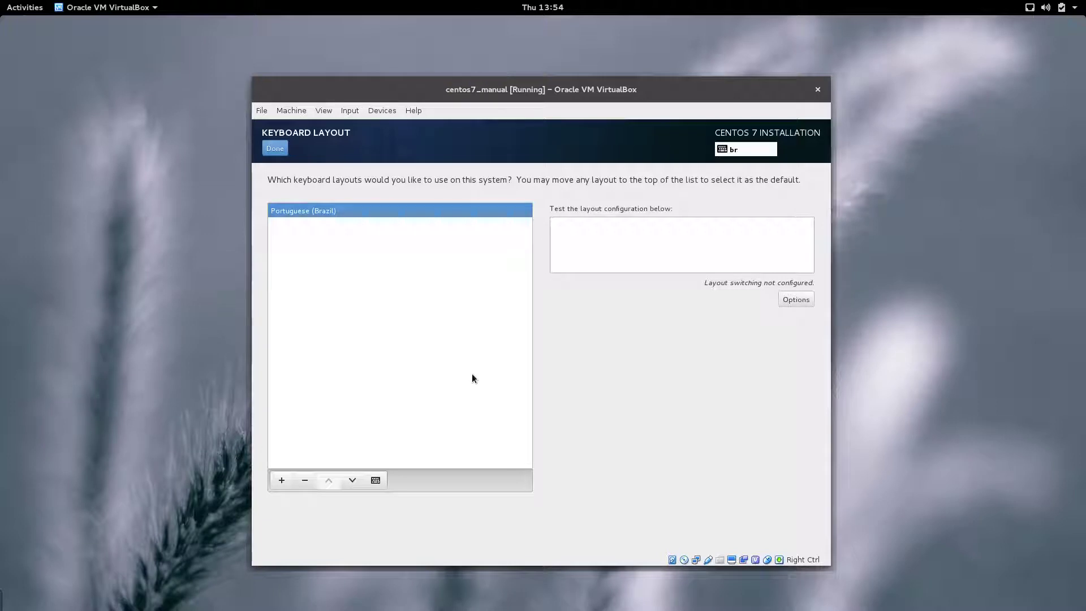
left_click(280, 149)
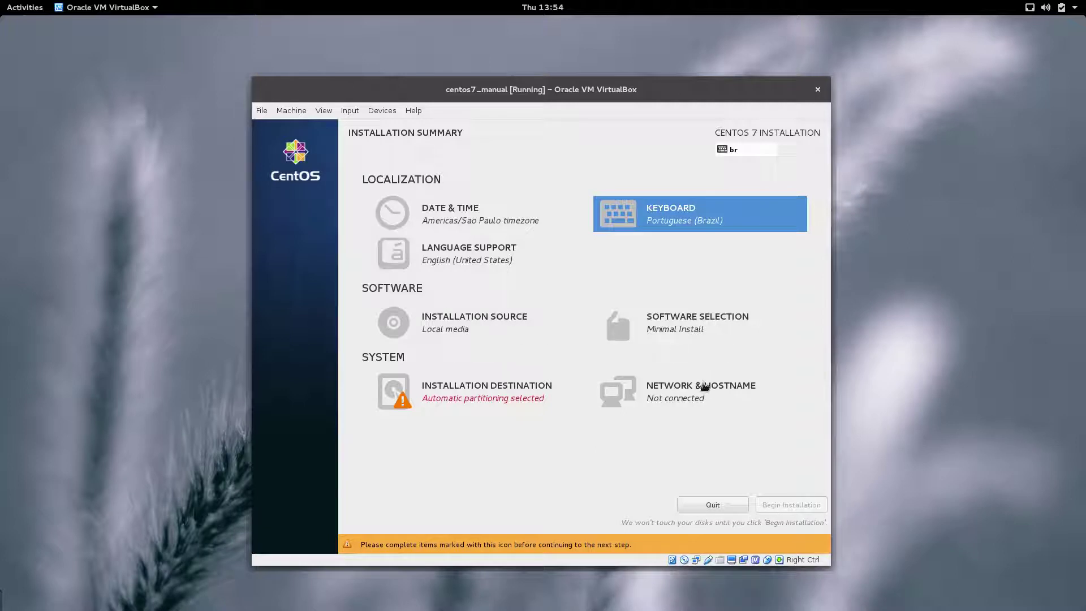
Step: Switch the enp0s3 Ethernet connection on and choose 'I will configure partitioning' for the VBOX disk
left_click(714, 400)
left_click(788, 190)
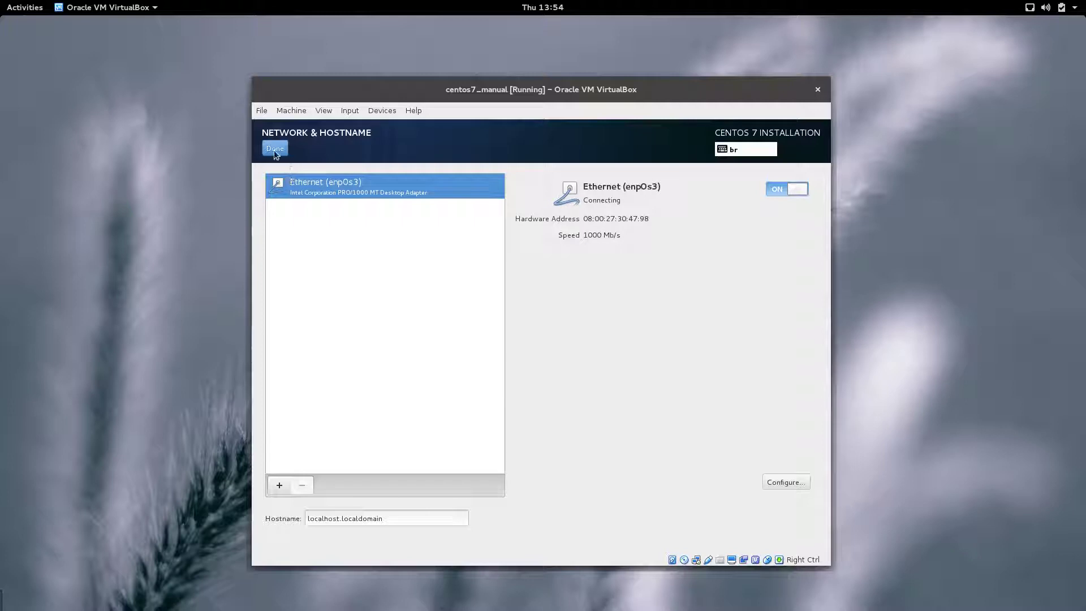
left_click(275, 150)
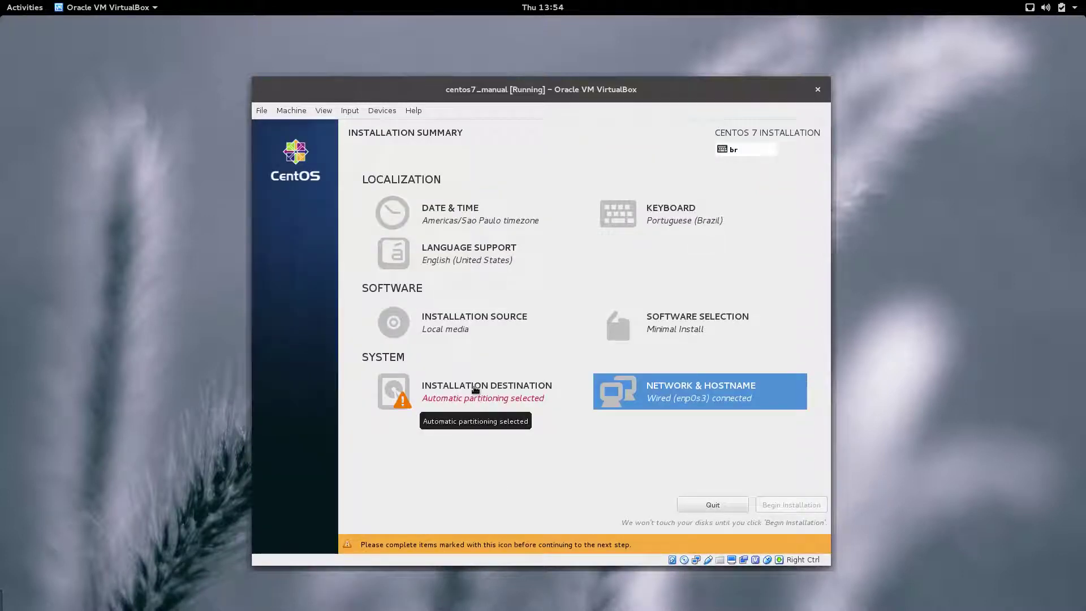
left_click(416, 387)
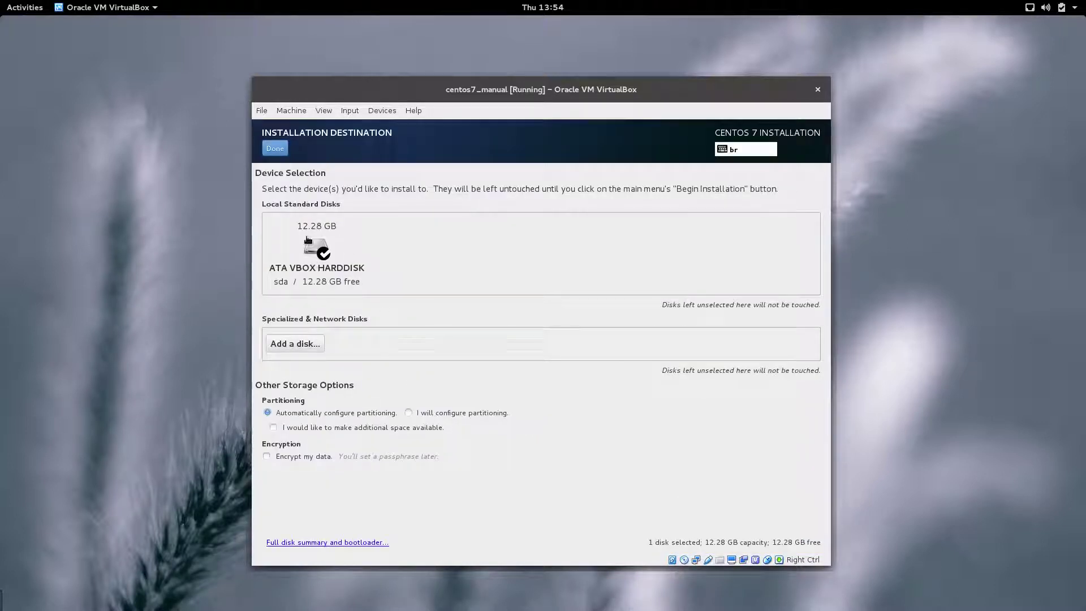
left_click(409, 413)
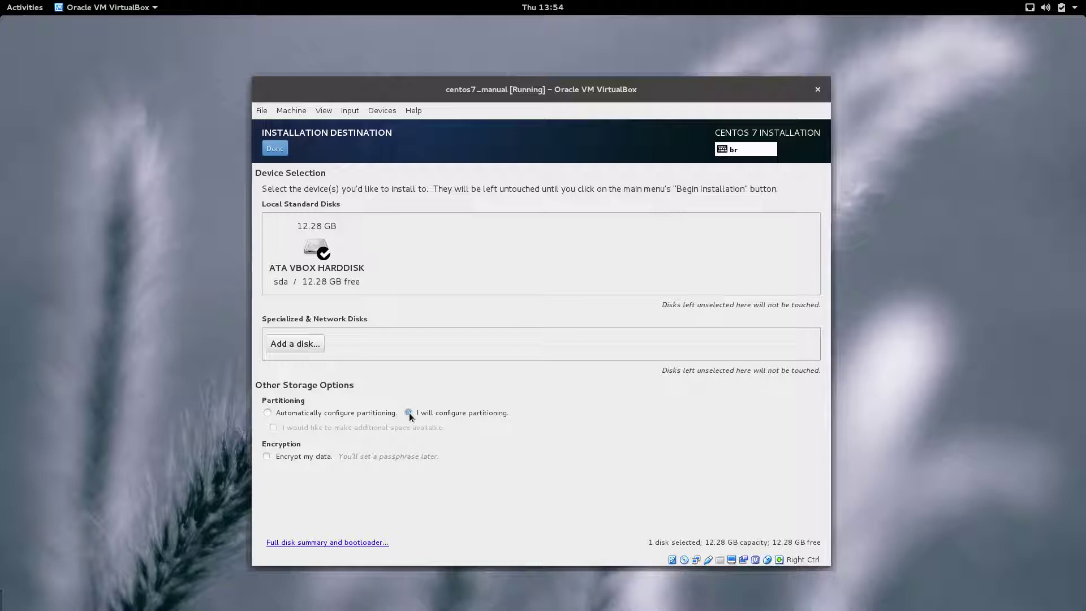
Step: Keep the LVM scheme and add a 500M /boot mount point
left_click(284, 148)
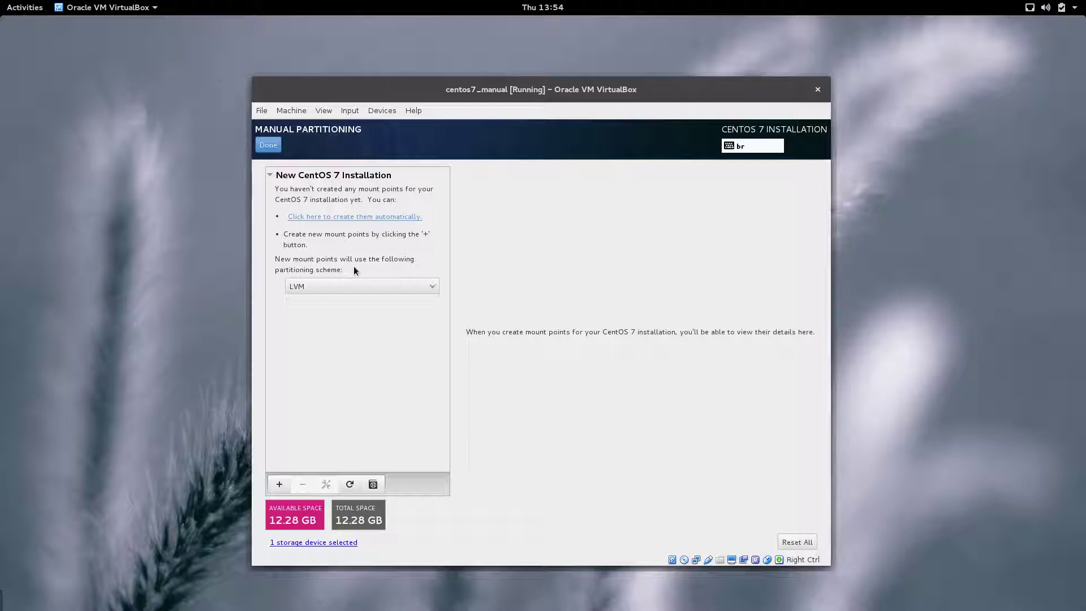
left_click(428, 286)
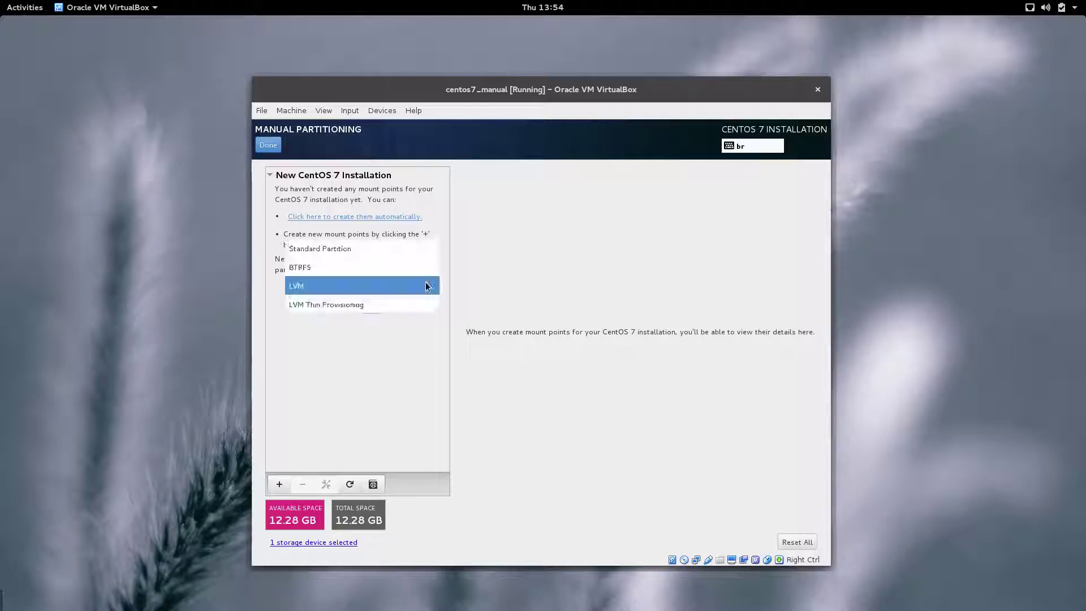
left_click(427, 286)
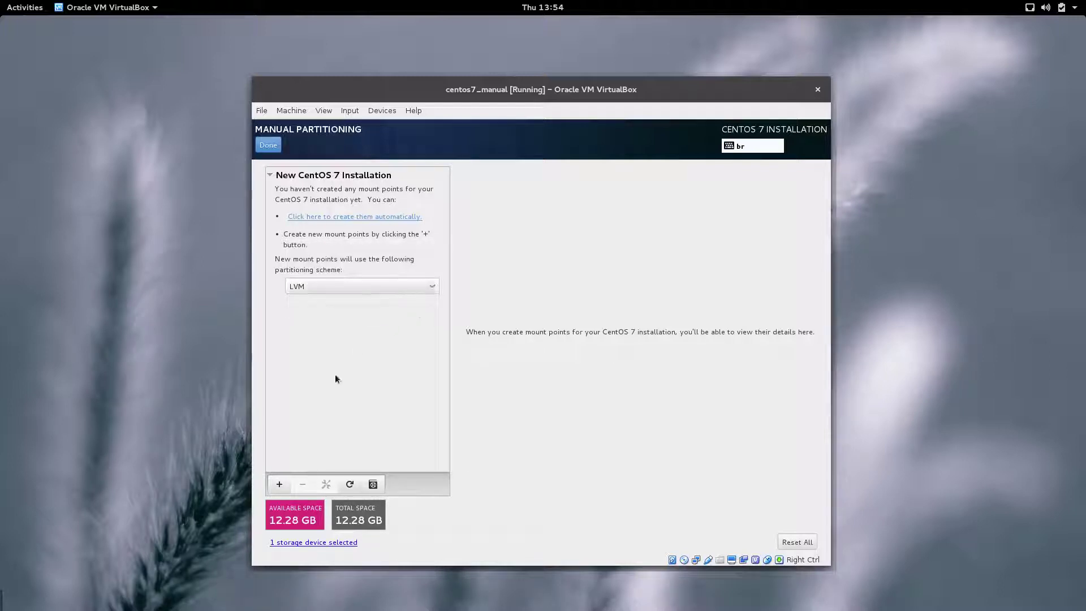
left_click(281, 486)
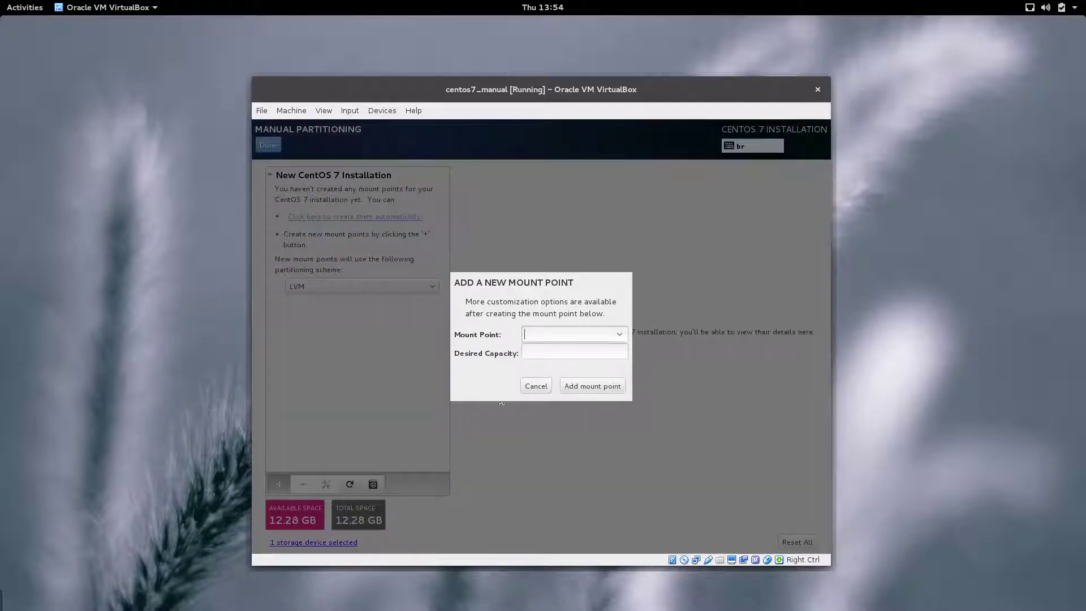
left_click(619, 335)
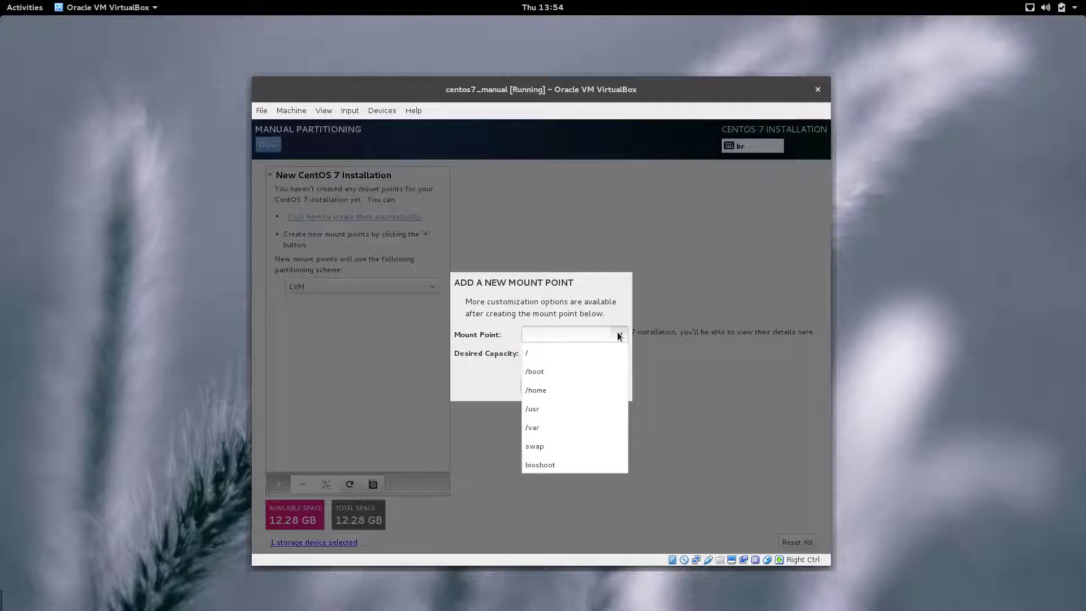
left_click(573, 373)
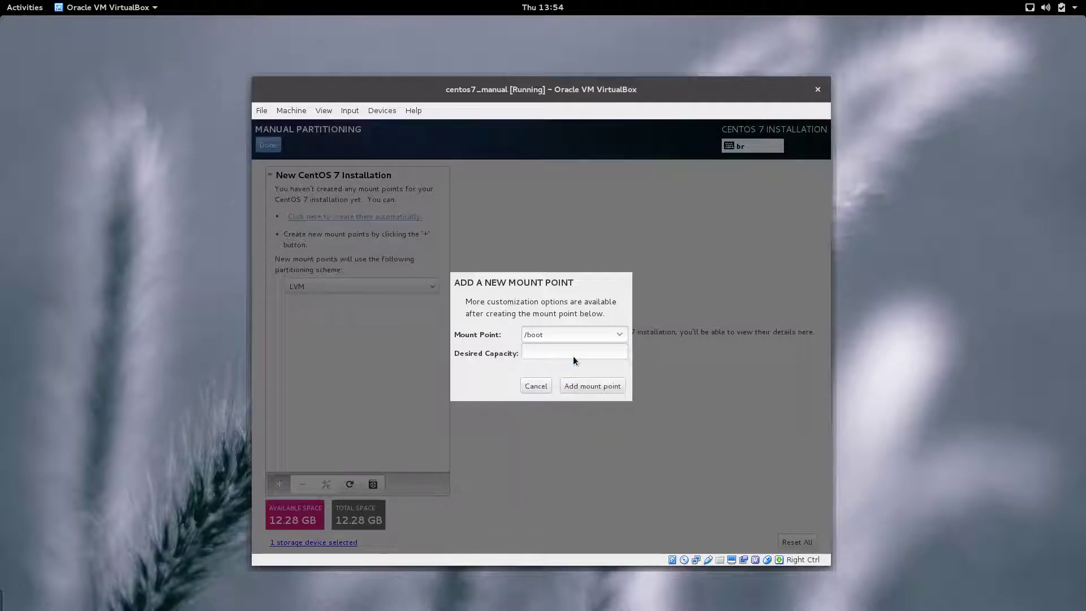
left_click(573, 352)
type("500M")
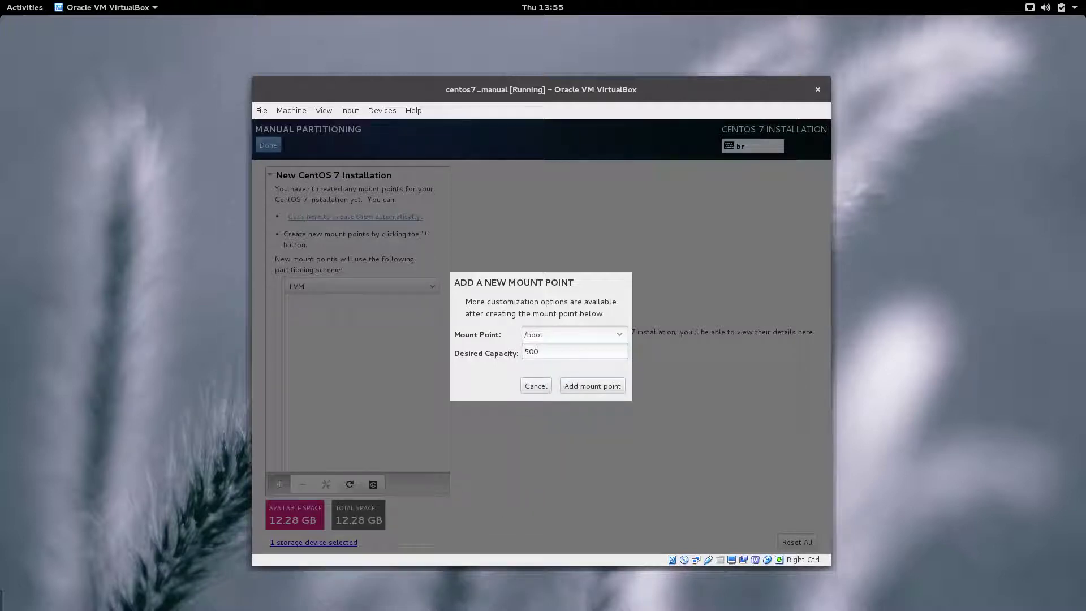
left_click(604, 389)
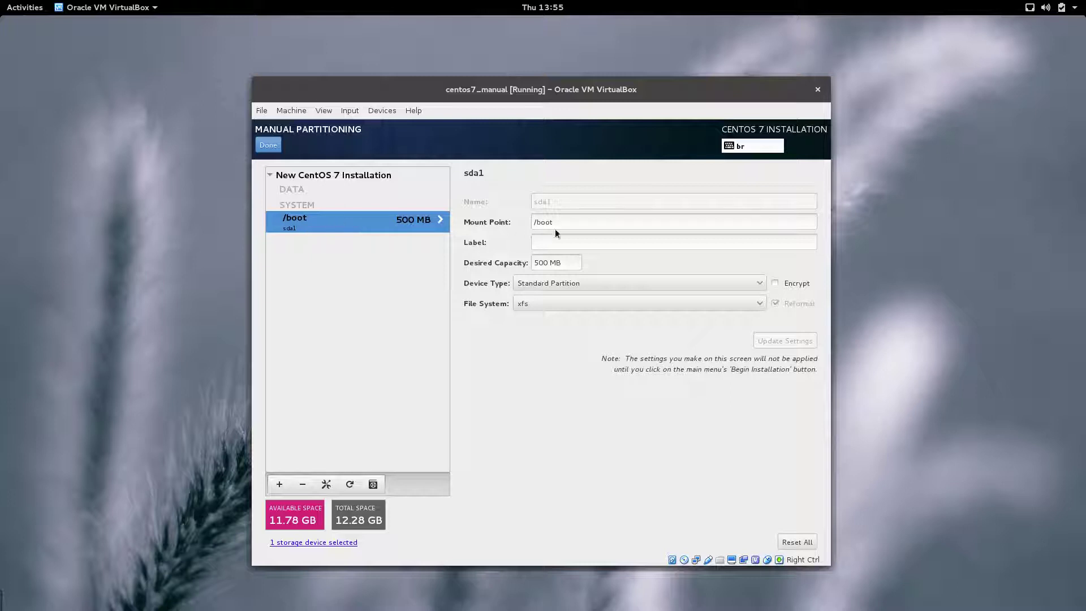
Step: Label the /boot partition 'boot' and set its file system to BIOS Boot
left_click(579, 241)
type("boot")
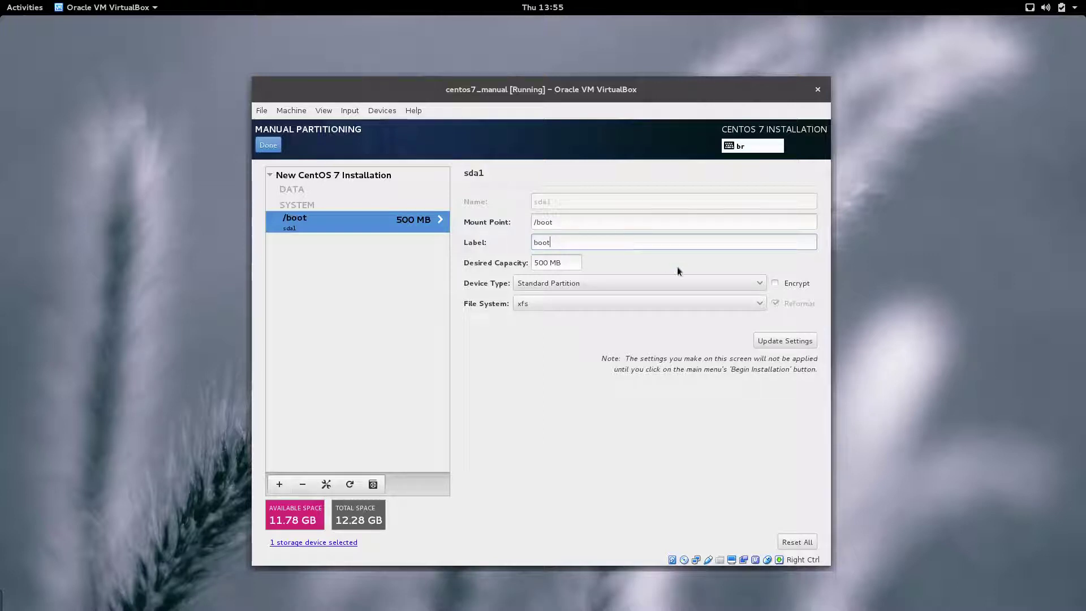
left_click(741, 304)
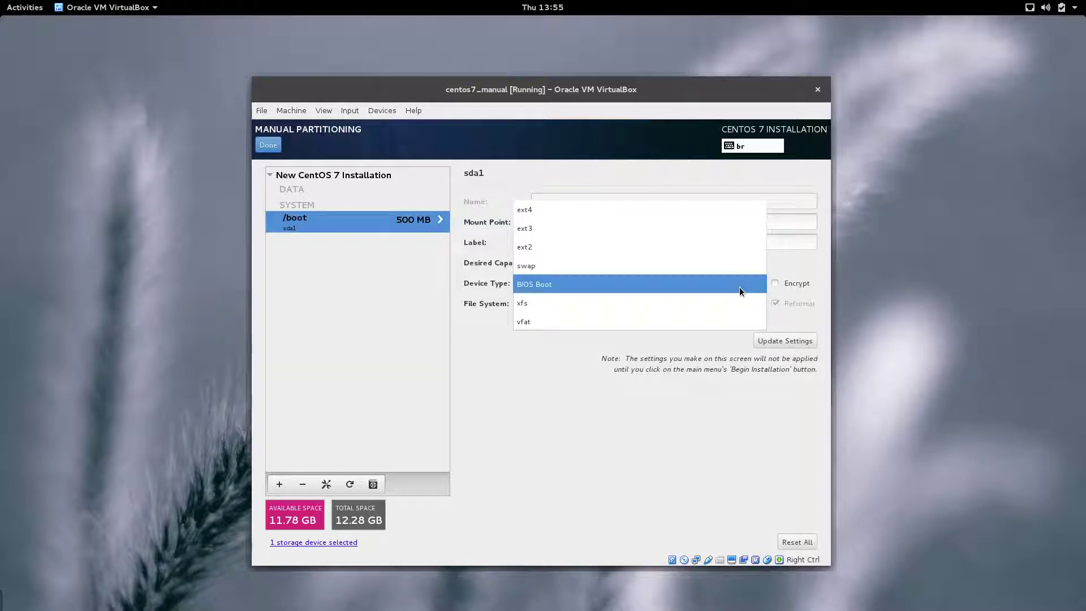
left_click(739, 287)
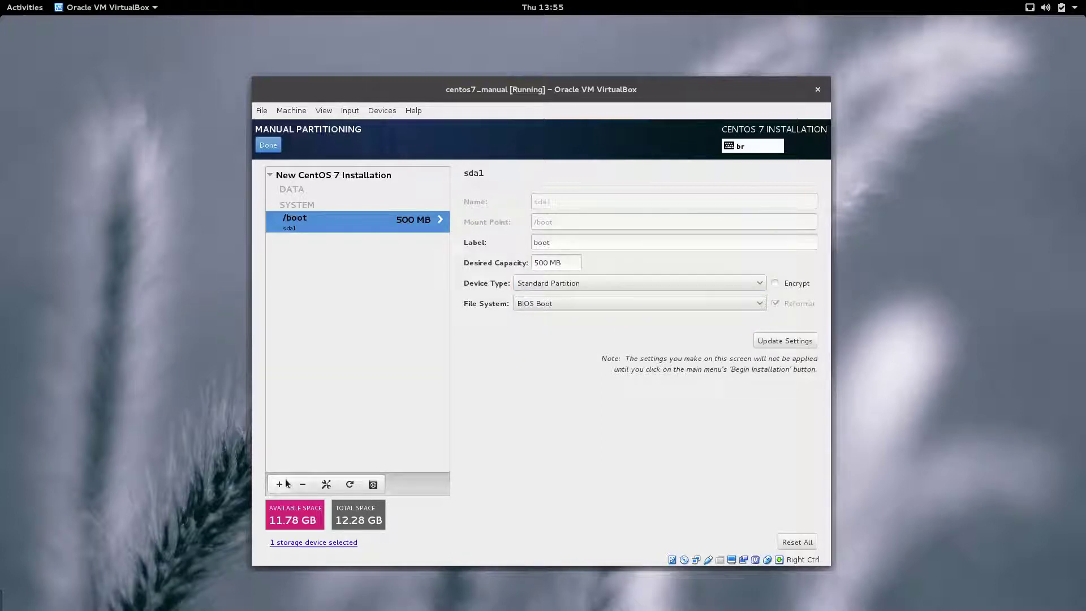
left_click(279, 484)
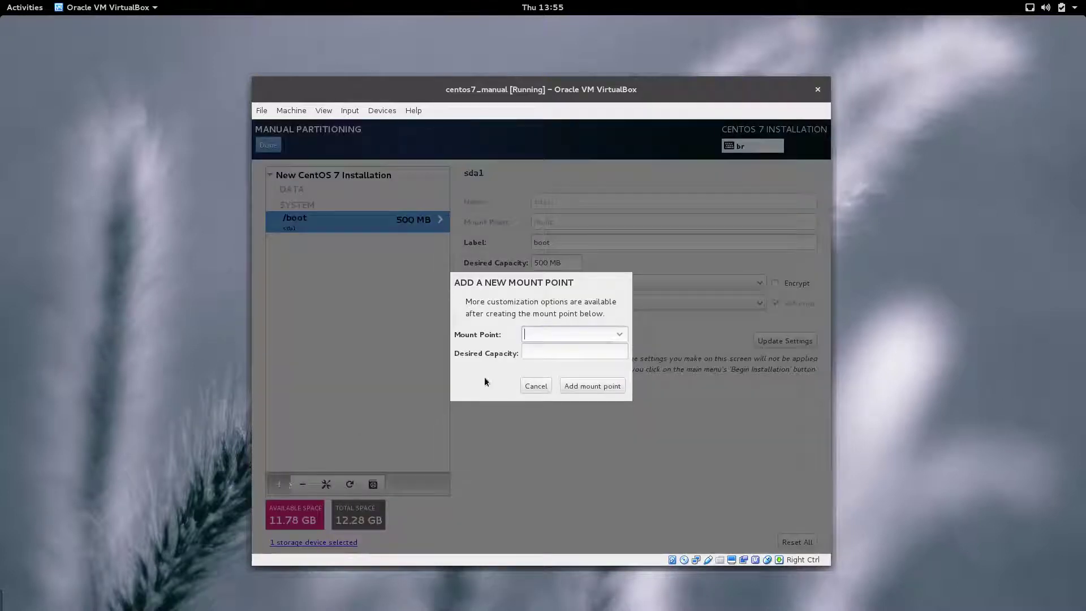
Step: Add a 4G / mount point as an LVM volume in the centos volume group
left_click(623, 333)
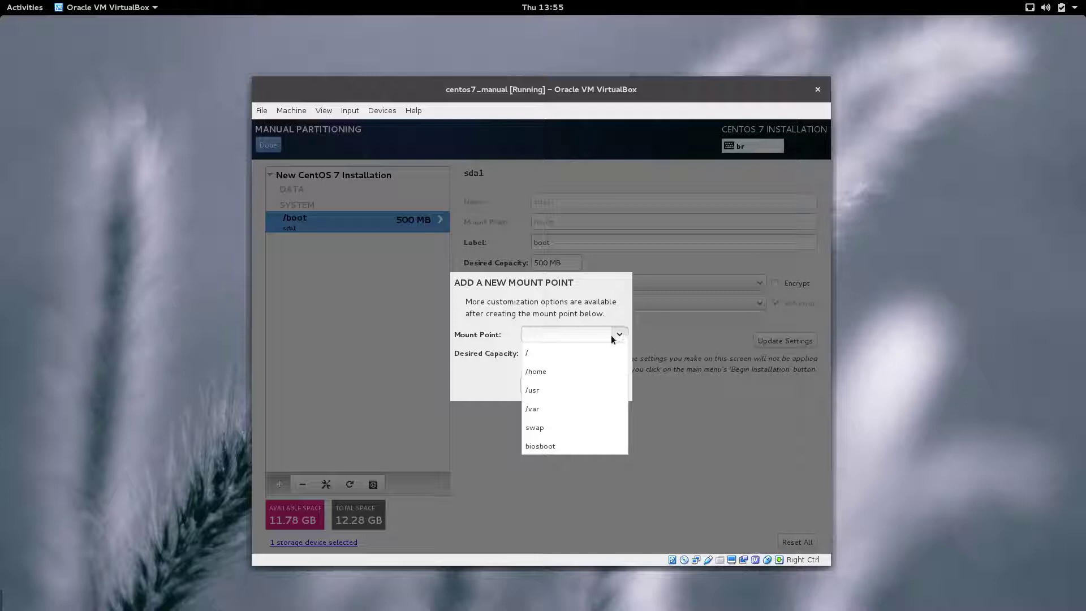
left_click(570, 354)
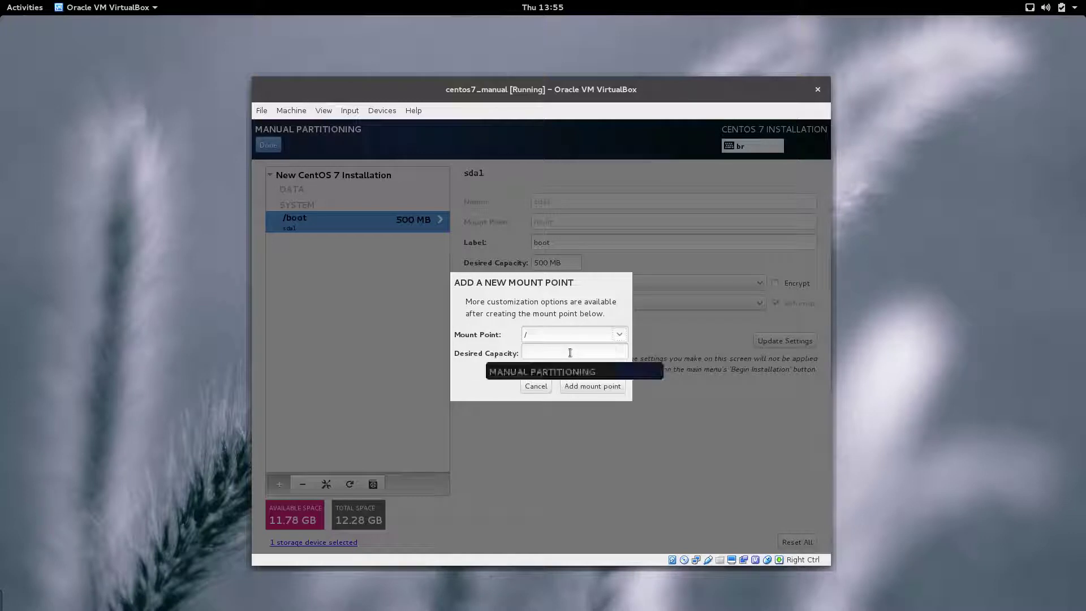
left_click(570, 352)
type("4G")
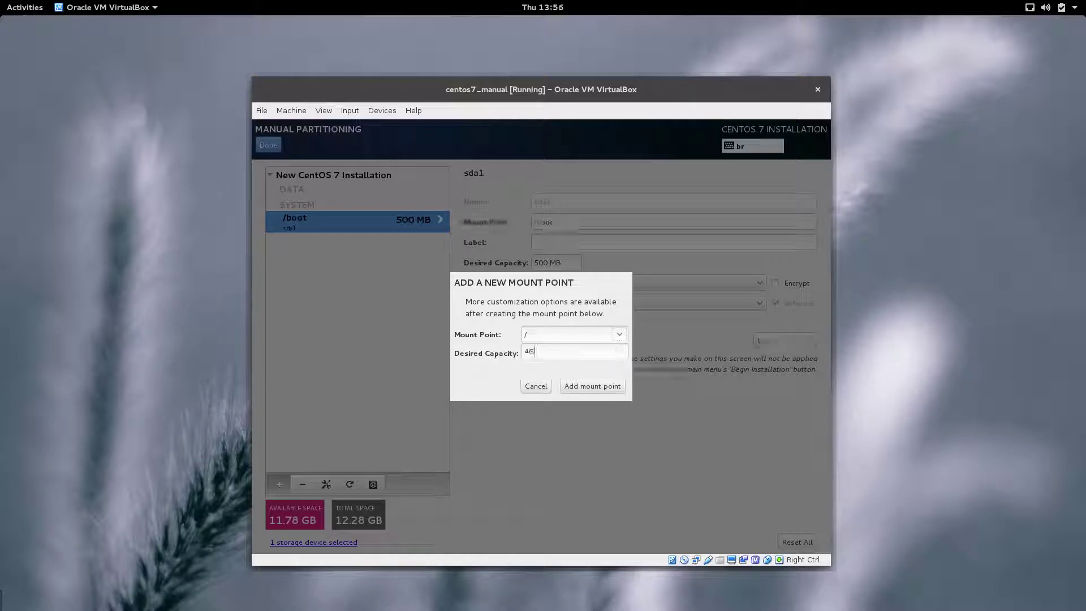
left_click(600, 386)
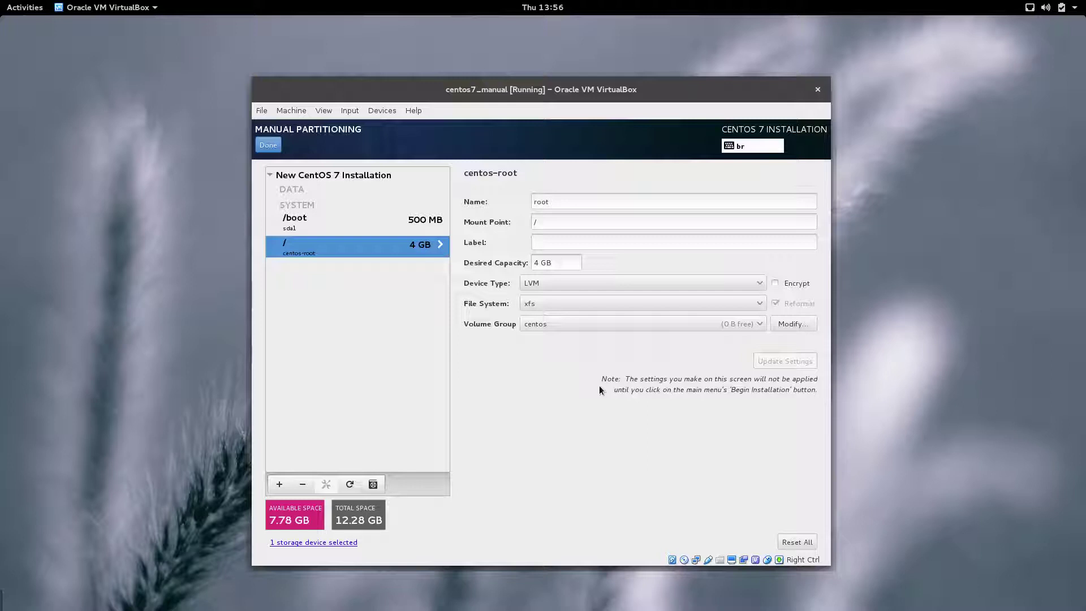
left_click(733, 325)
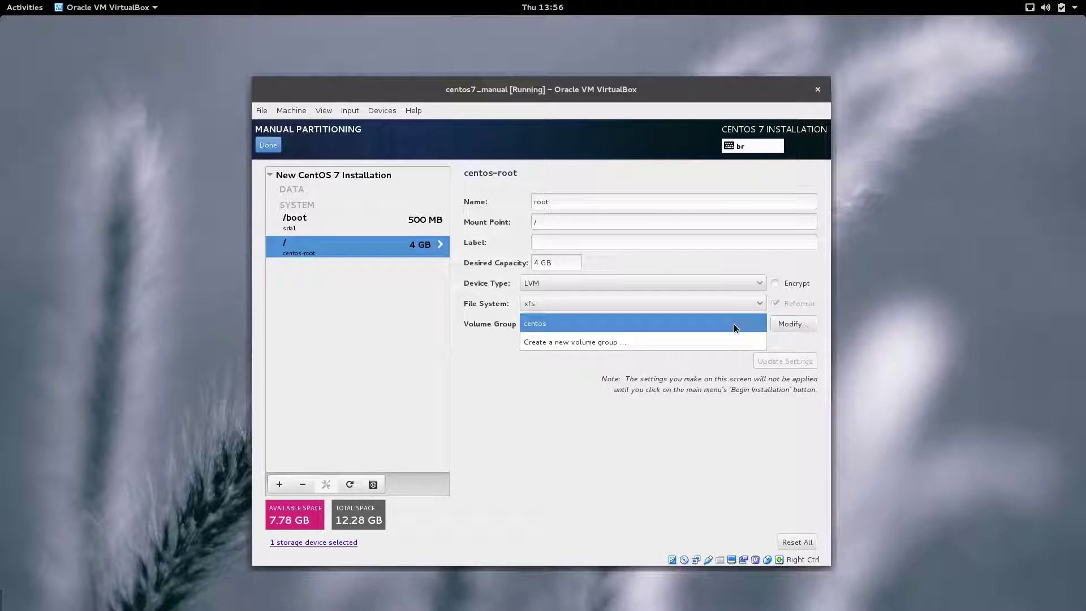
left_click(734, 324)
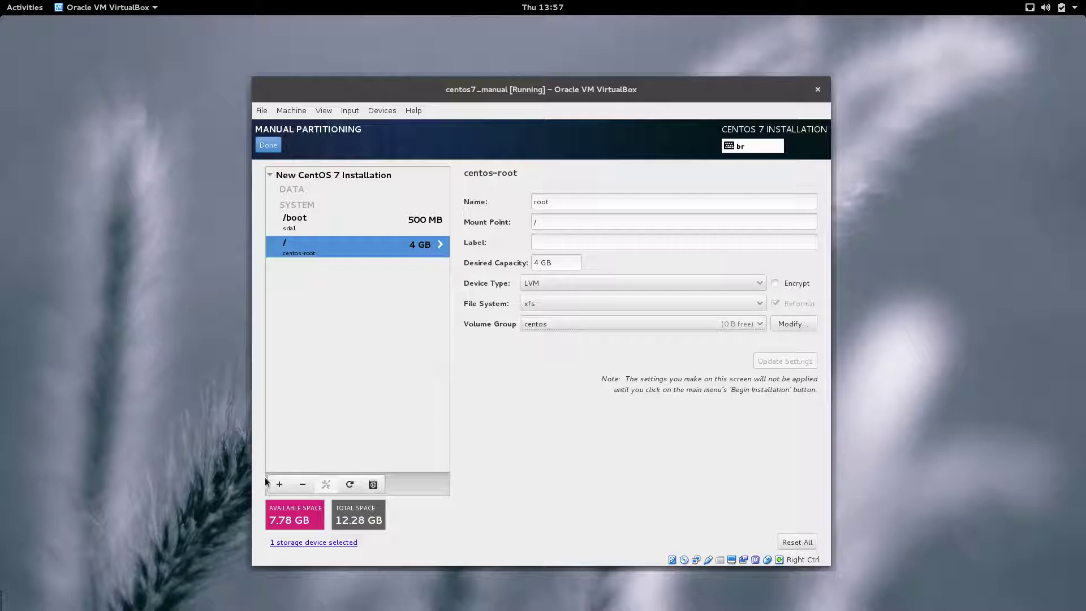
left_click(284, 488)
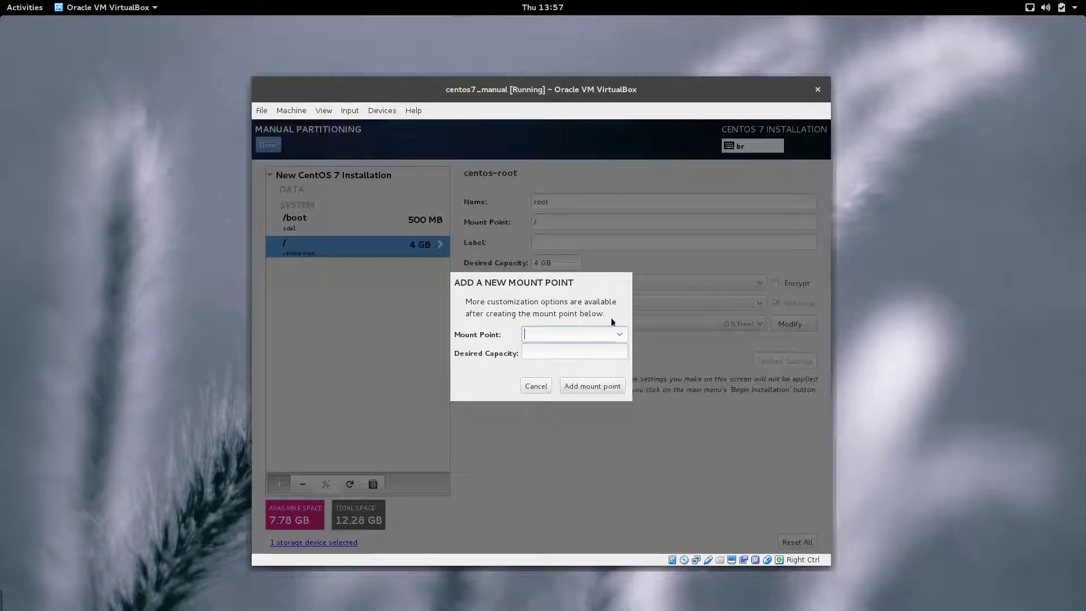
Step: Add a /home mount point with 4G capacity
left_click(620, 333)
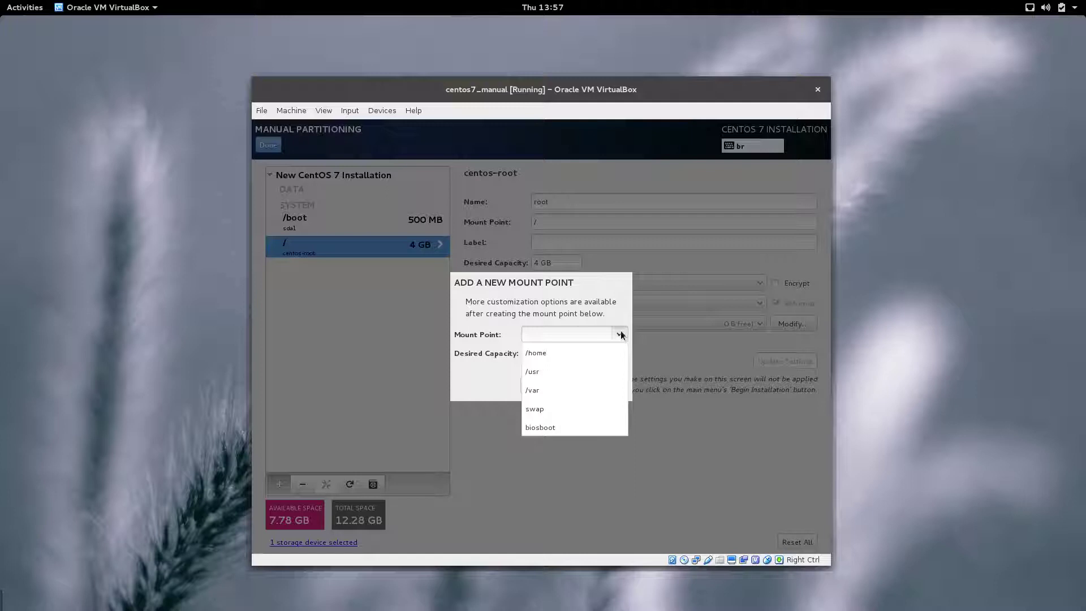
left_click(569, 353)
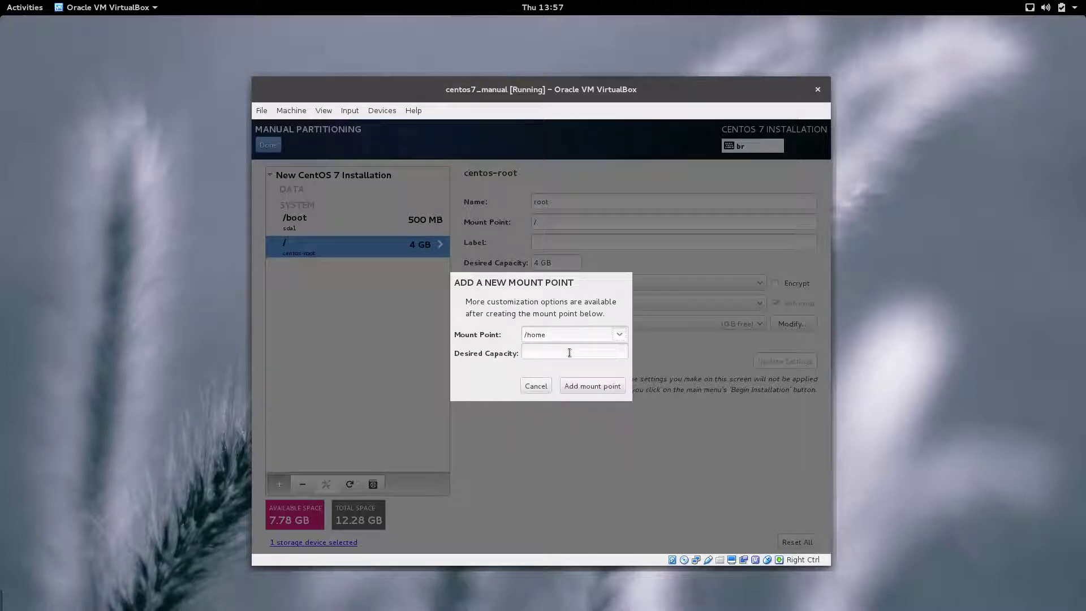
left_click(569, 353)
type("4G")
left_click(604, 388)
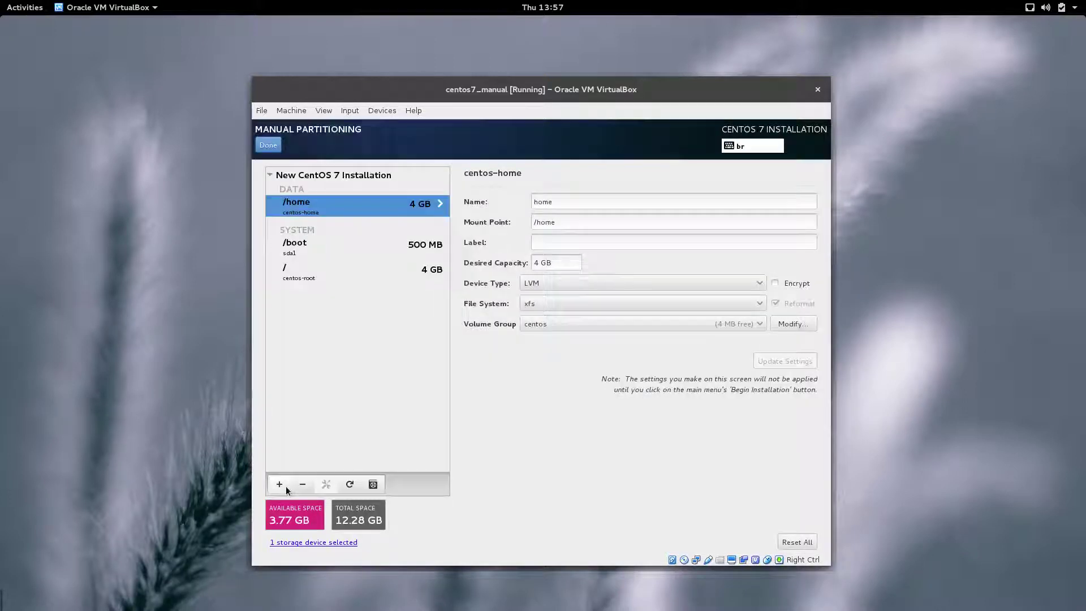
Step: Add a /var mount point with 800M capacity
left_click(286, 485)
left_click(619, 334)
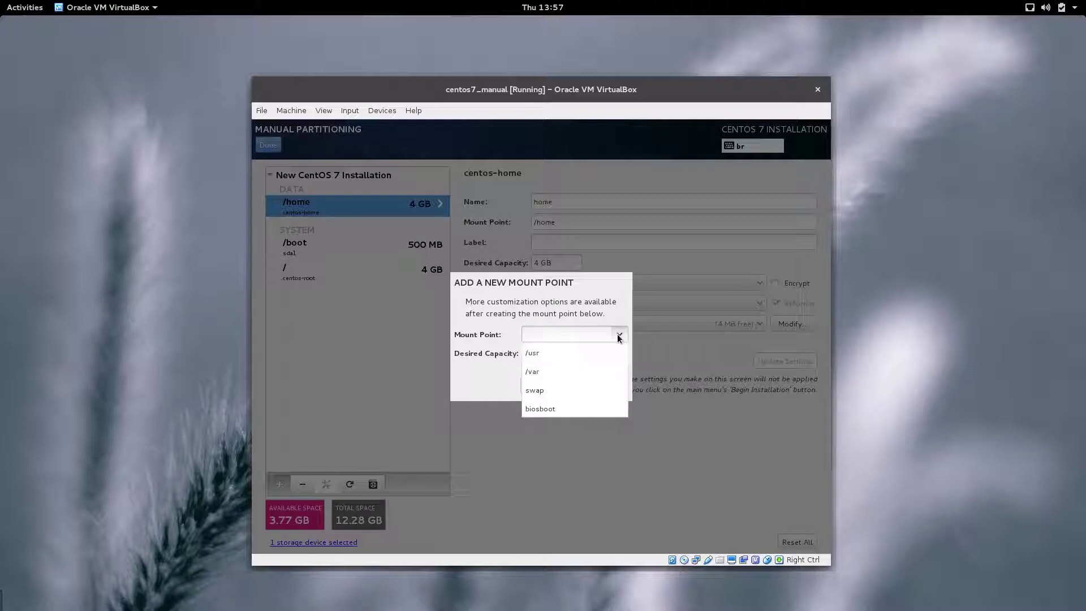
left_click(548, 372)
key("Tab")
type("800M")
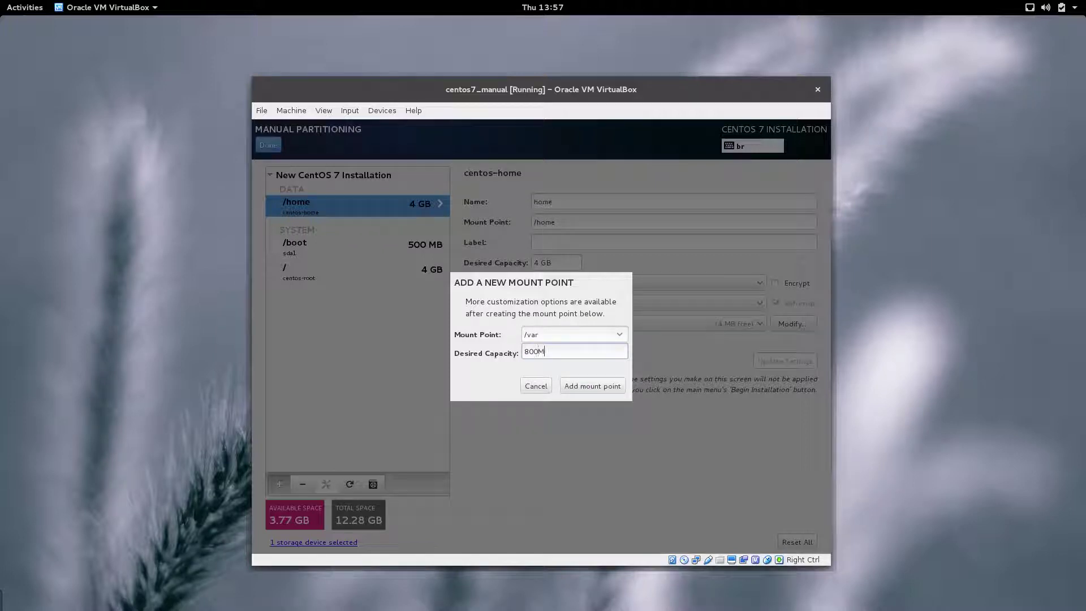
left_click(581, 382)
Step: Add a custom /secret mount point with 1G capacity
left_click(279, 485)
type("/")
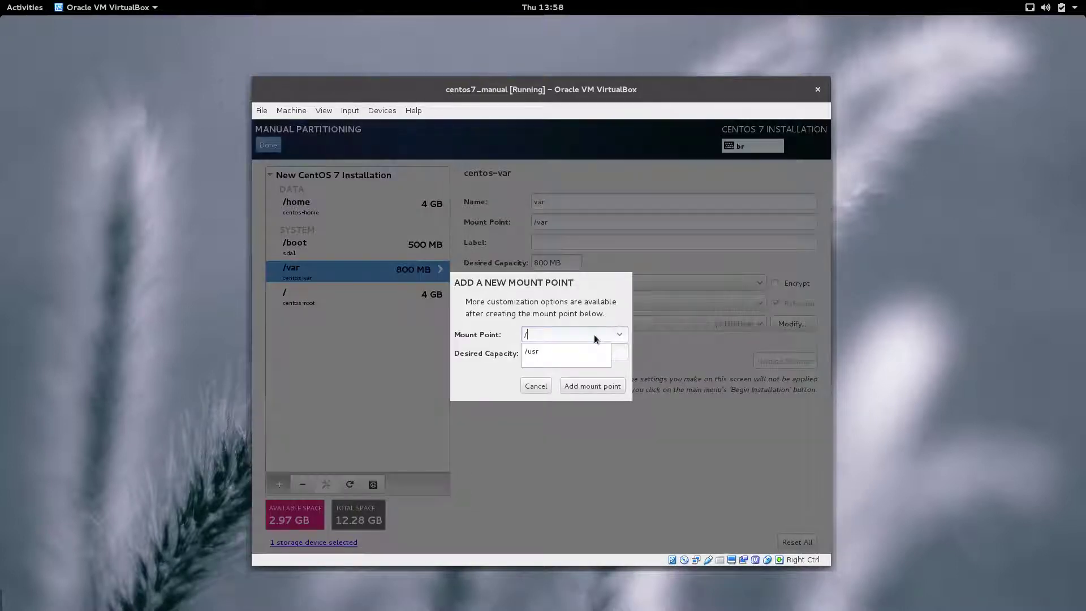
type("secrret")
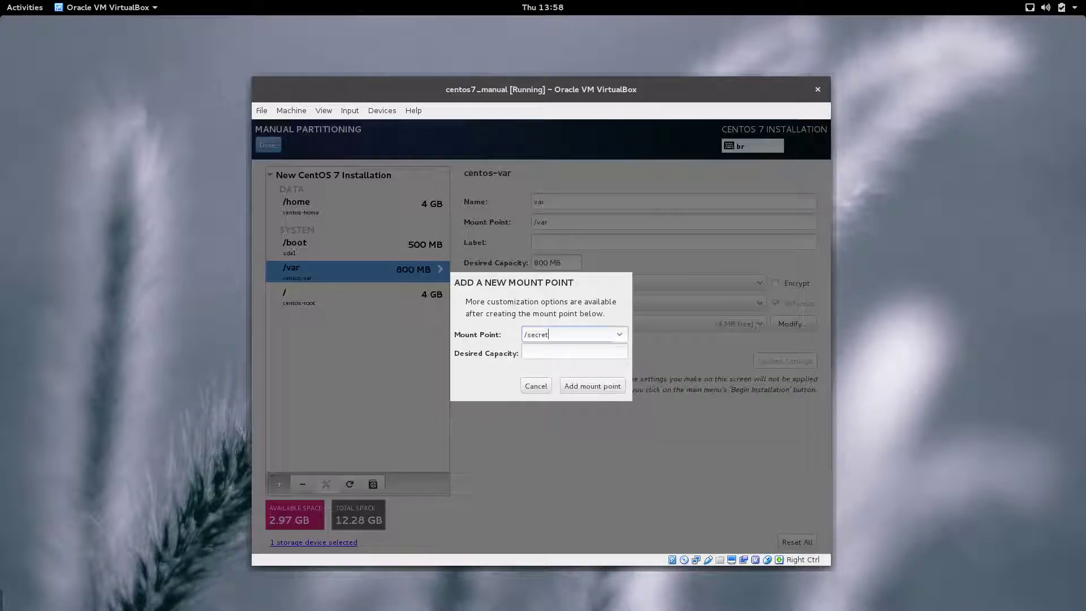
key("Tab")
type("1G")
left_click(583, 387)
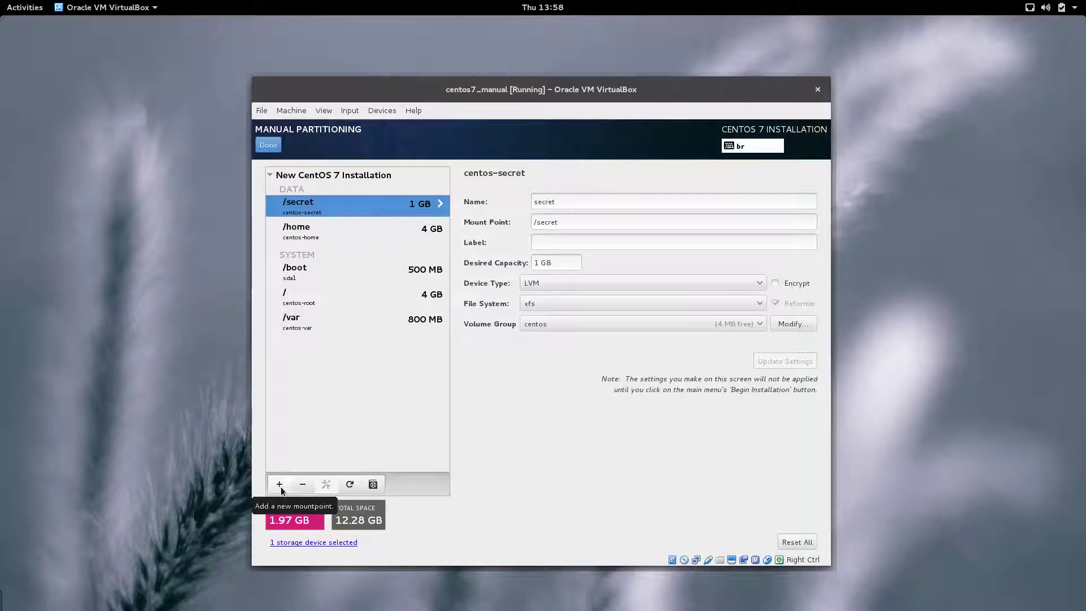
Step: Add a swap mount point that uses the remaining free space (1.97 GB)
left_click(280, 485)
left_click(625, 333)
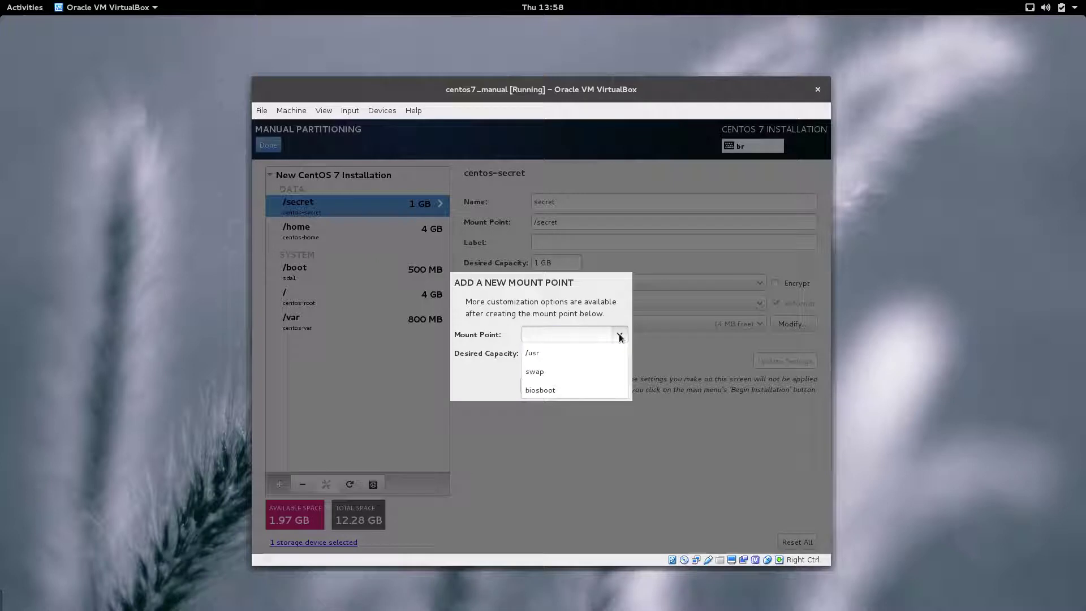
left_click(579, 371)
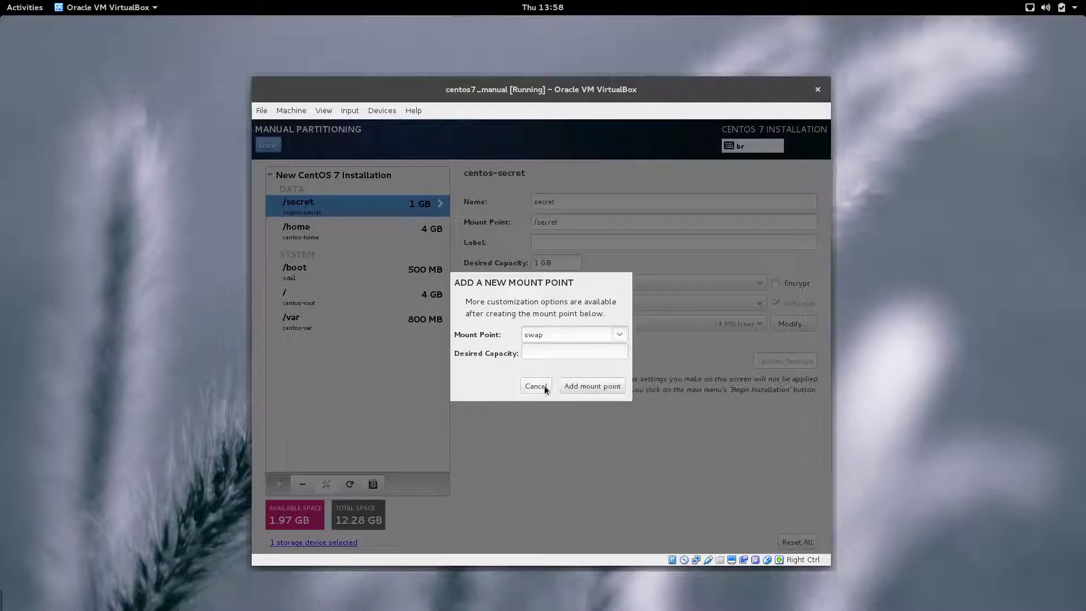
left_click(576, 388)
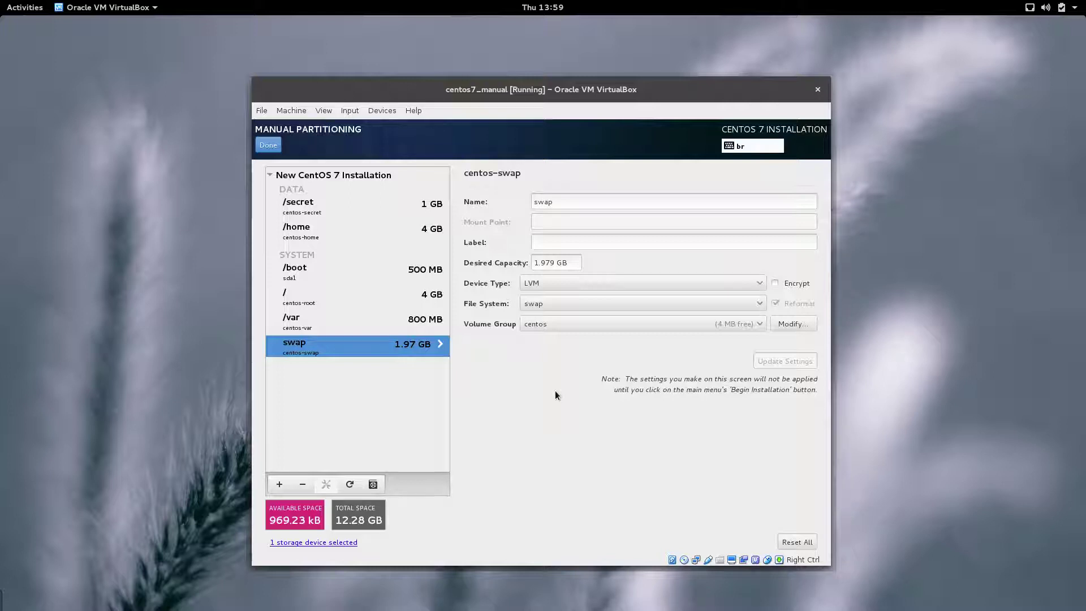
Step: Finish partitioning, review the Summary of Changes, and accept the changes
left_click(271, 146)
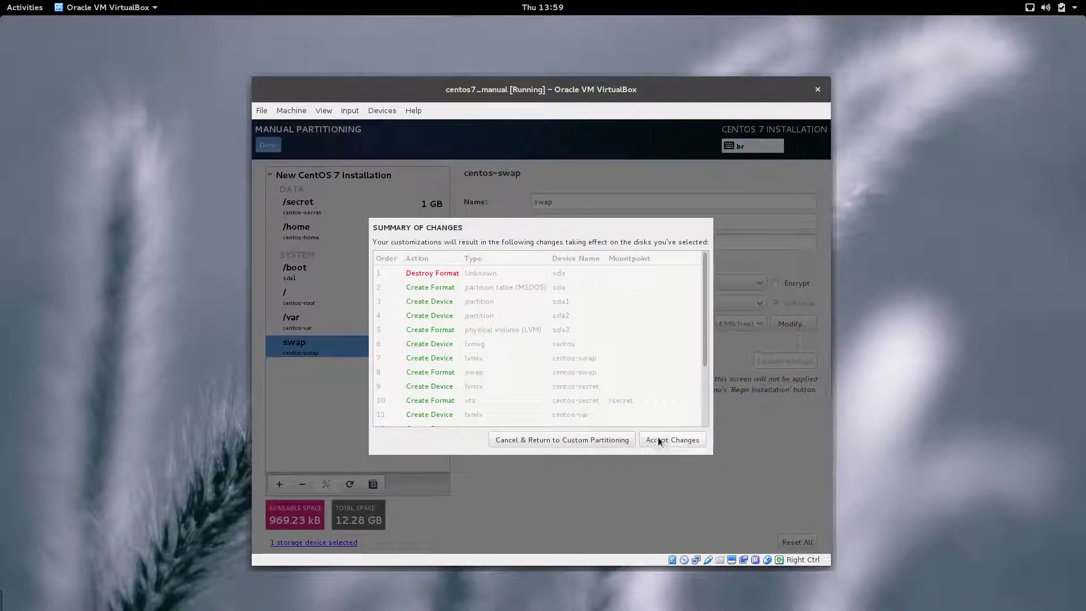
left_click_drag(706, 320, 709, 397)
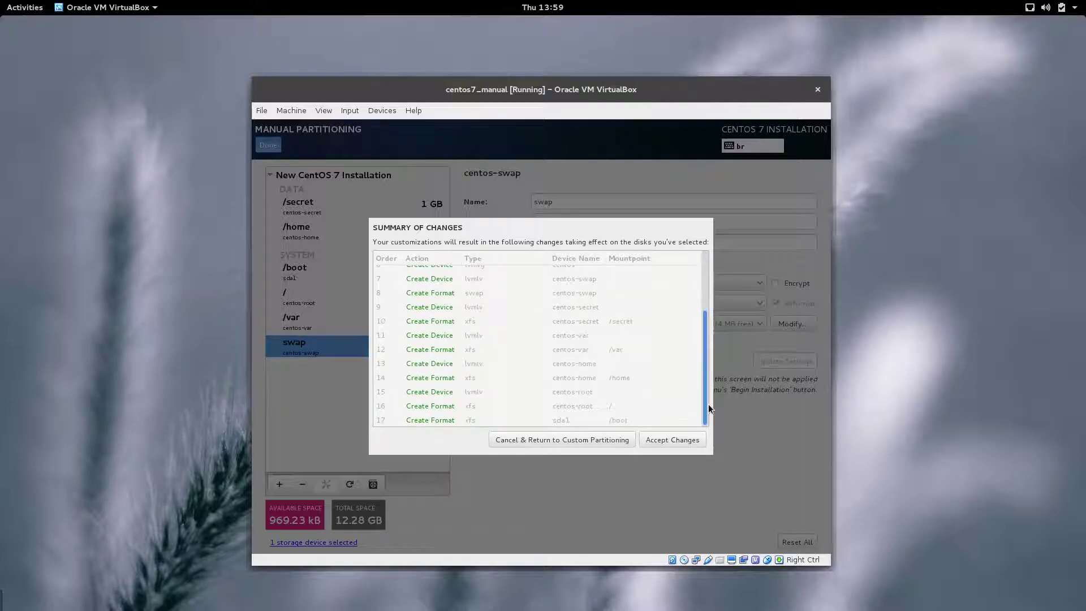
scroll(707, 362, "up", 3)
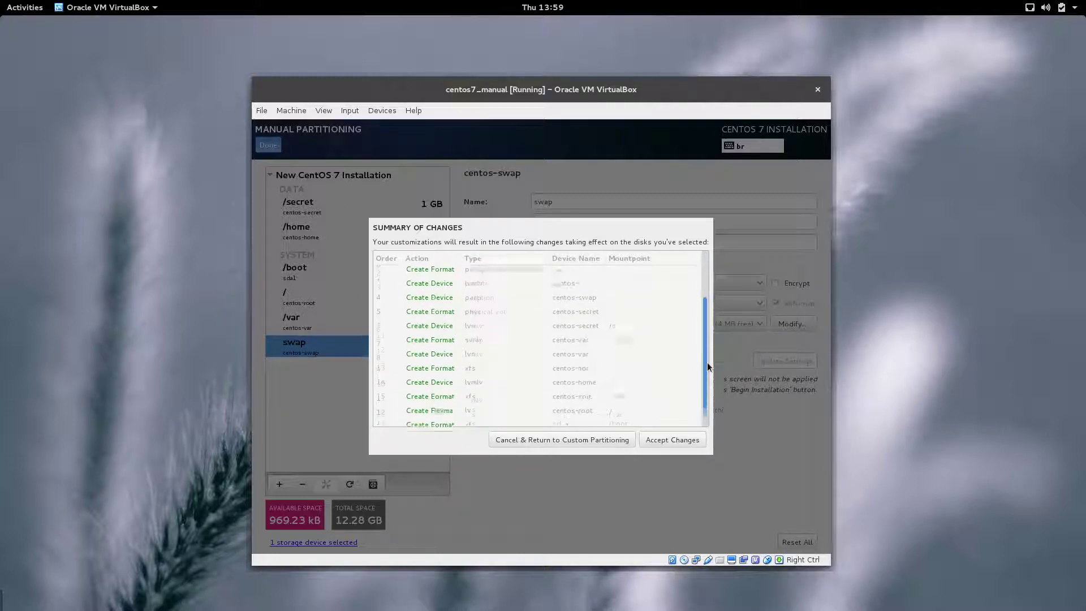
left_click(681, 440)
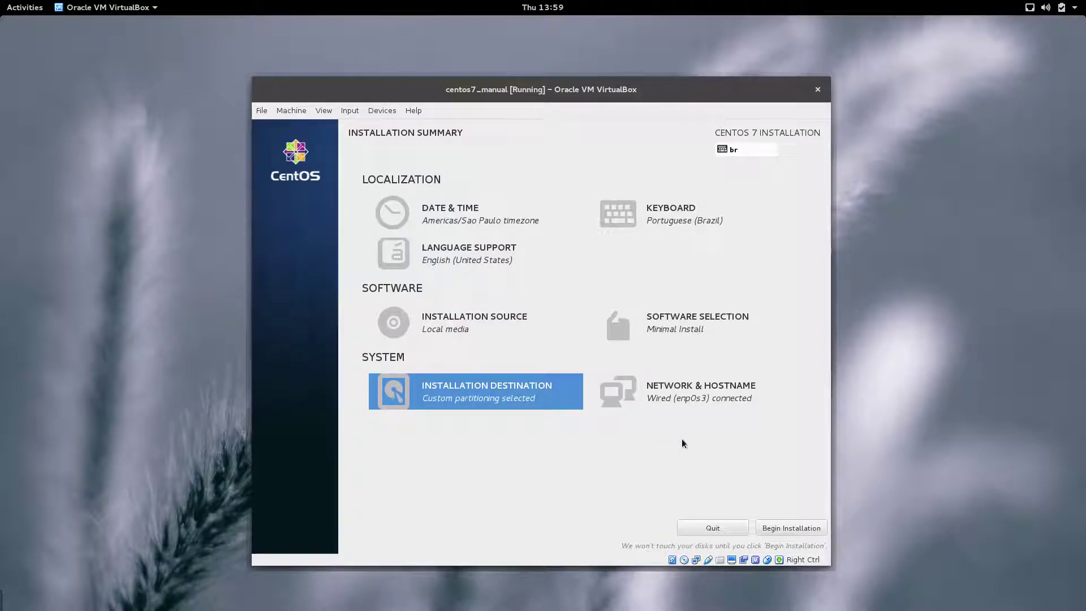
Step: Begin the installation and set a root password, accepting the weak-password warning
left_click(809, 527)
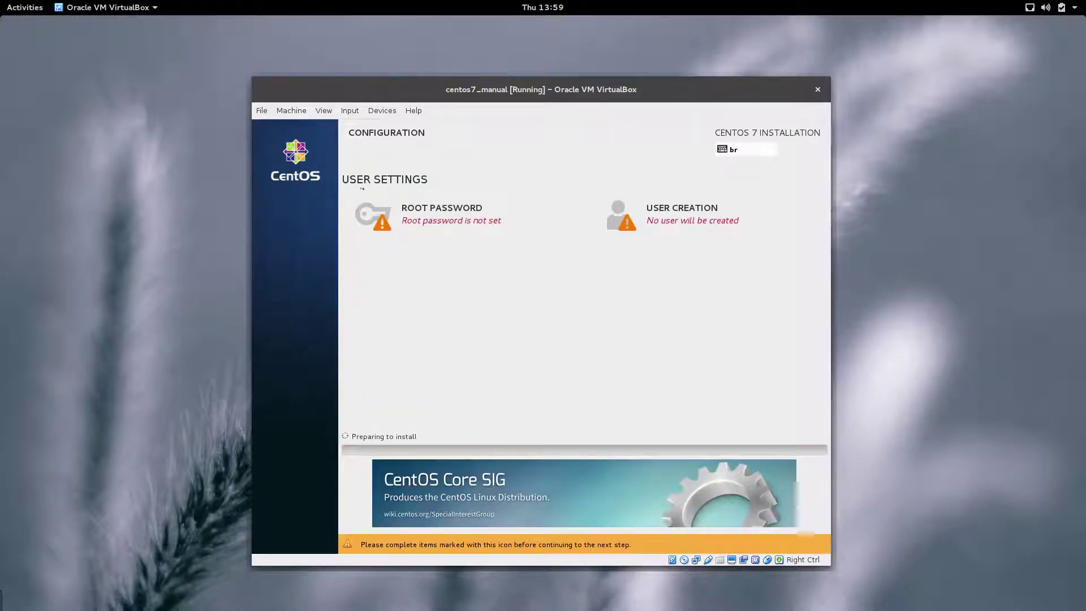
left_click(373, 215)
type("a")
left_click(472, 220)
type("a")
left_click(268, 146)
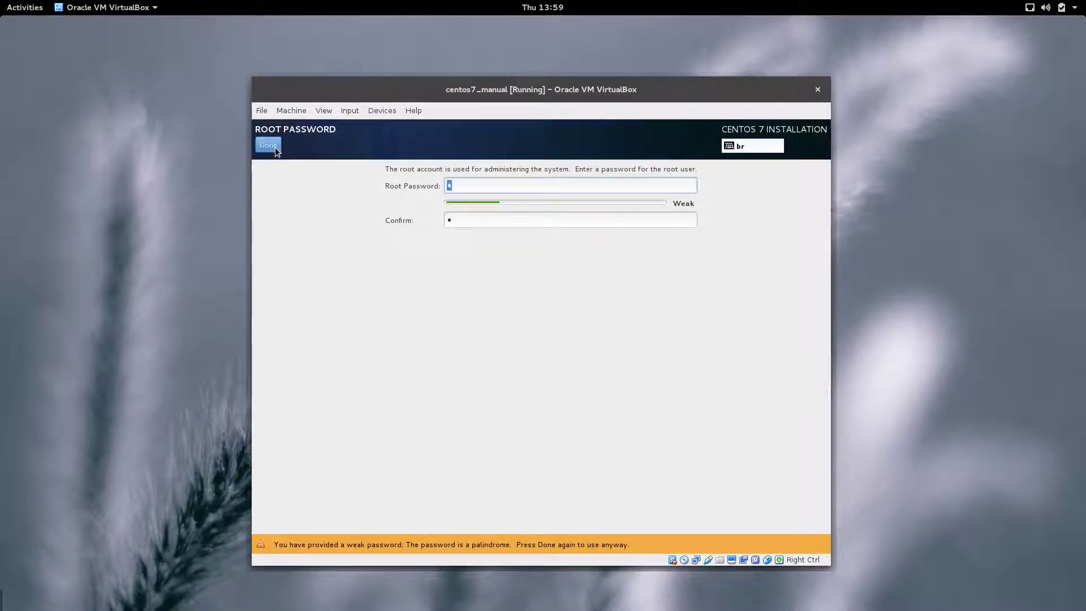
left_click(275, 147)
Step: Create an administrator user with a confirmed password, accepting the weak-password warning
left_click(665, 208)
type("zarovtek")
key("Tab")
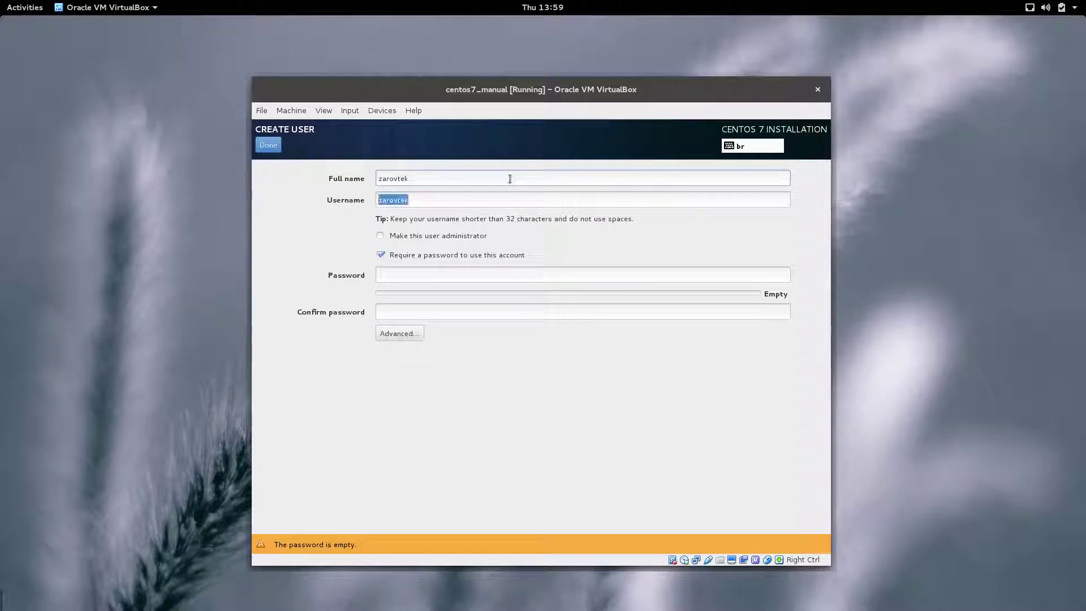
left_click(394, 238)
left_click(405, 274)
type("a")
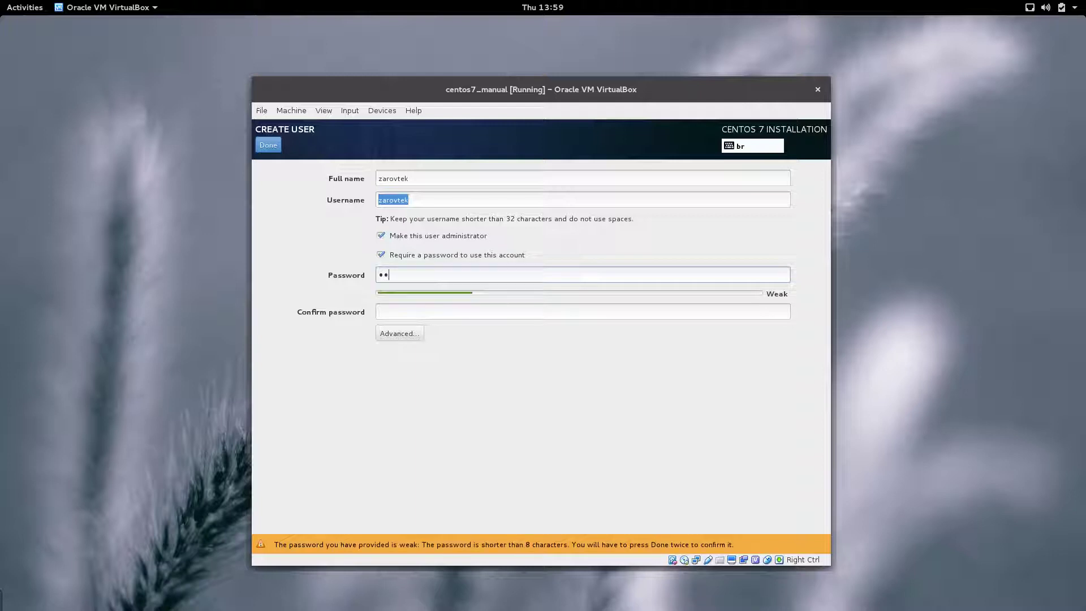
key("BackSpace")
key("BackSpace")
type("a")
key("Tab")
type("a")
left_click(275, 150)
left_click(275, 149)
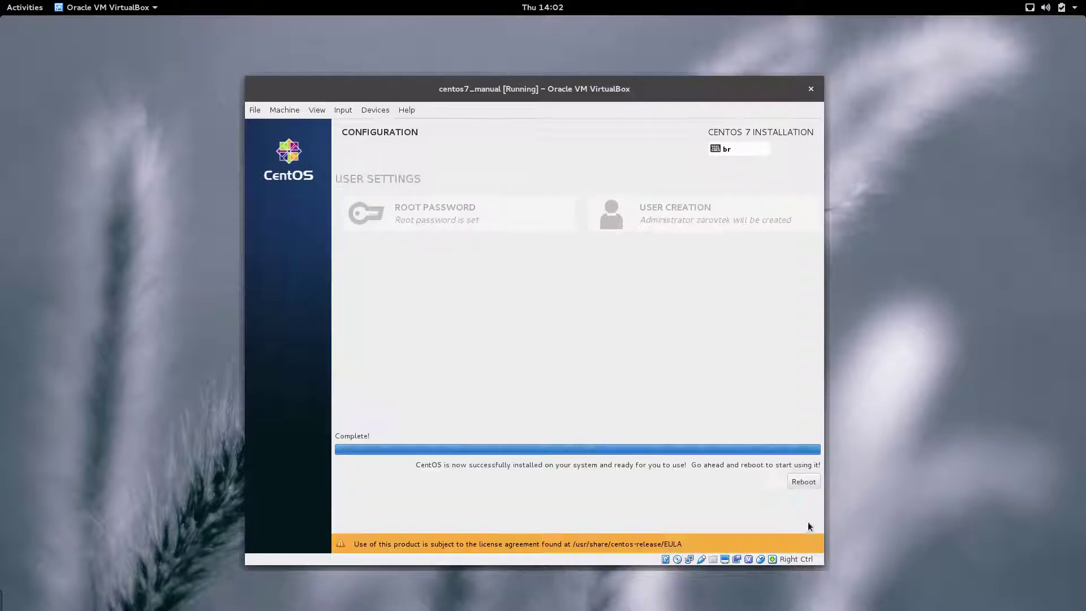
Step: Reboot into the installed CentOS and log in as root at the console
left_click(804, 481)
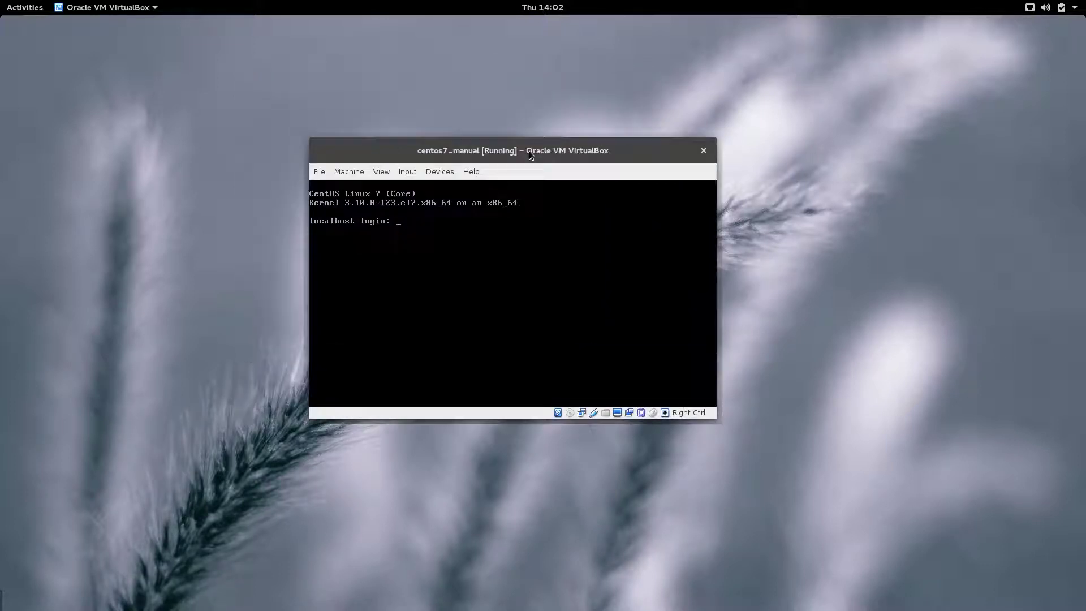
type("root")
key("Return")
key("Return")
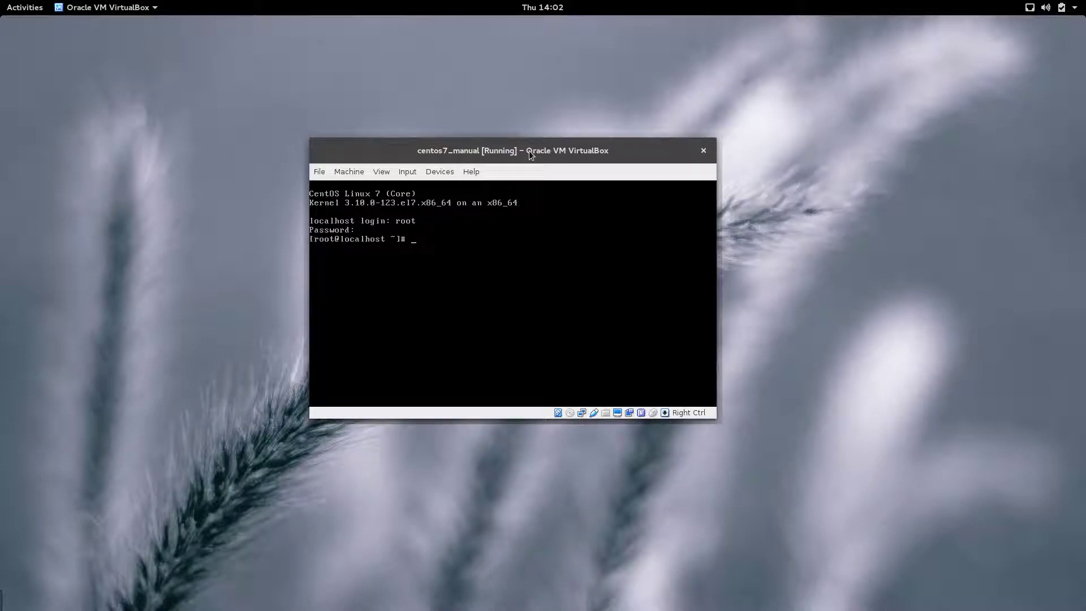
Step: Clear the console, then run uname -a and lsblk to show the LVM volumes
key("ctrl+l")
type("uname -a")
key("Return")
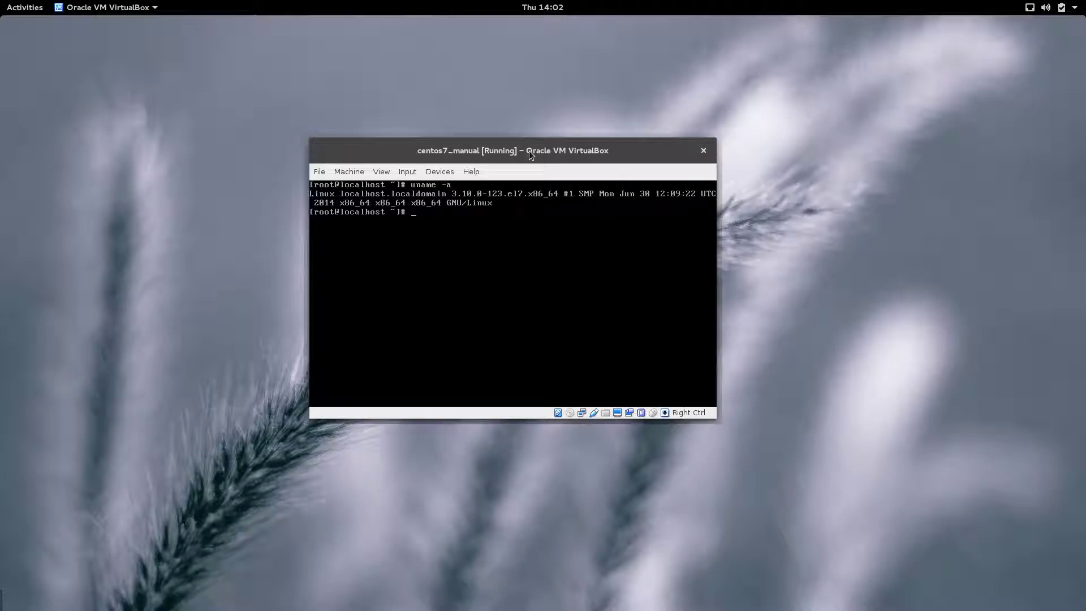
type("lsblk")
key("Return")
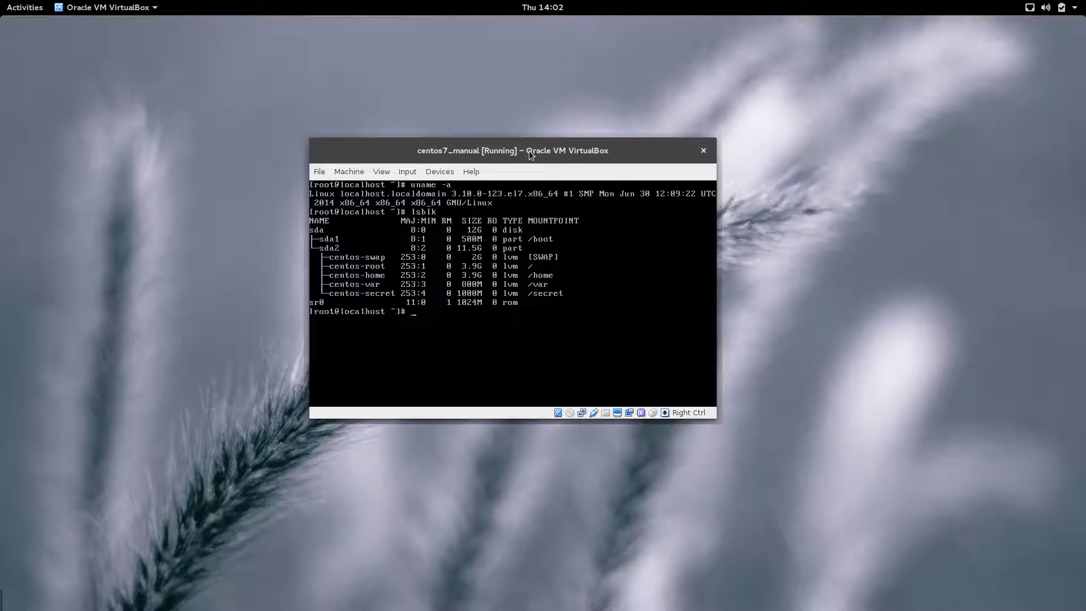